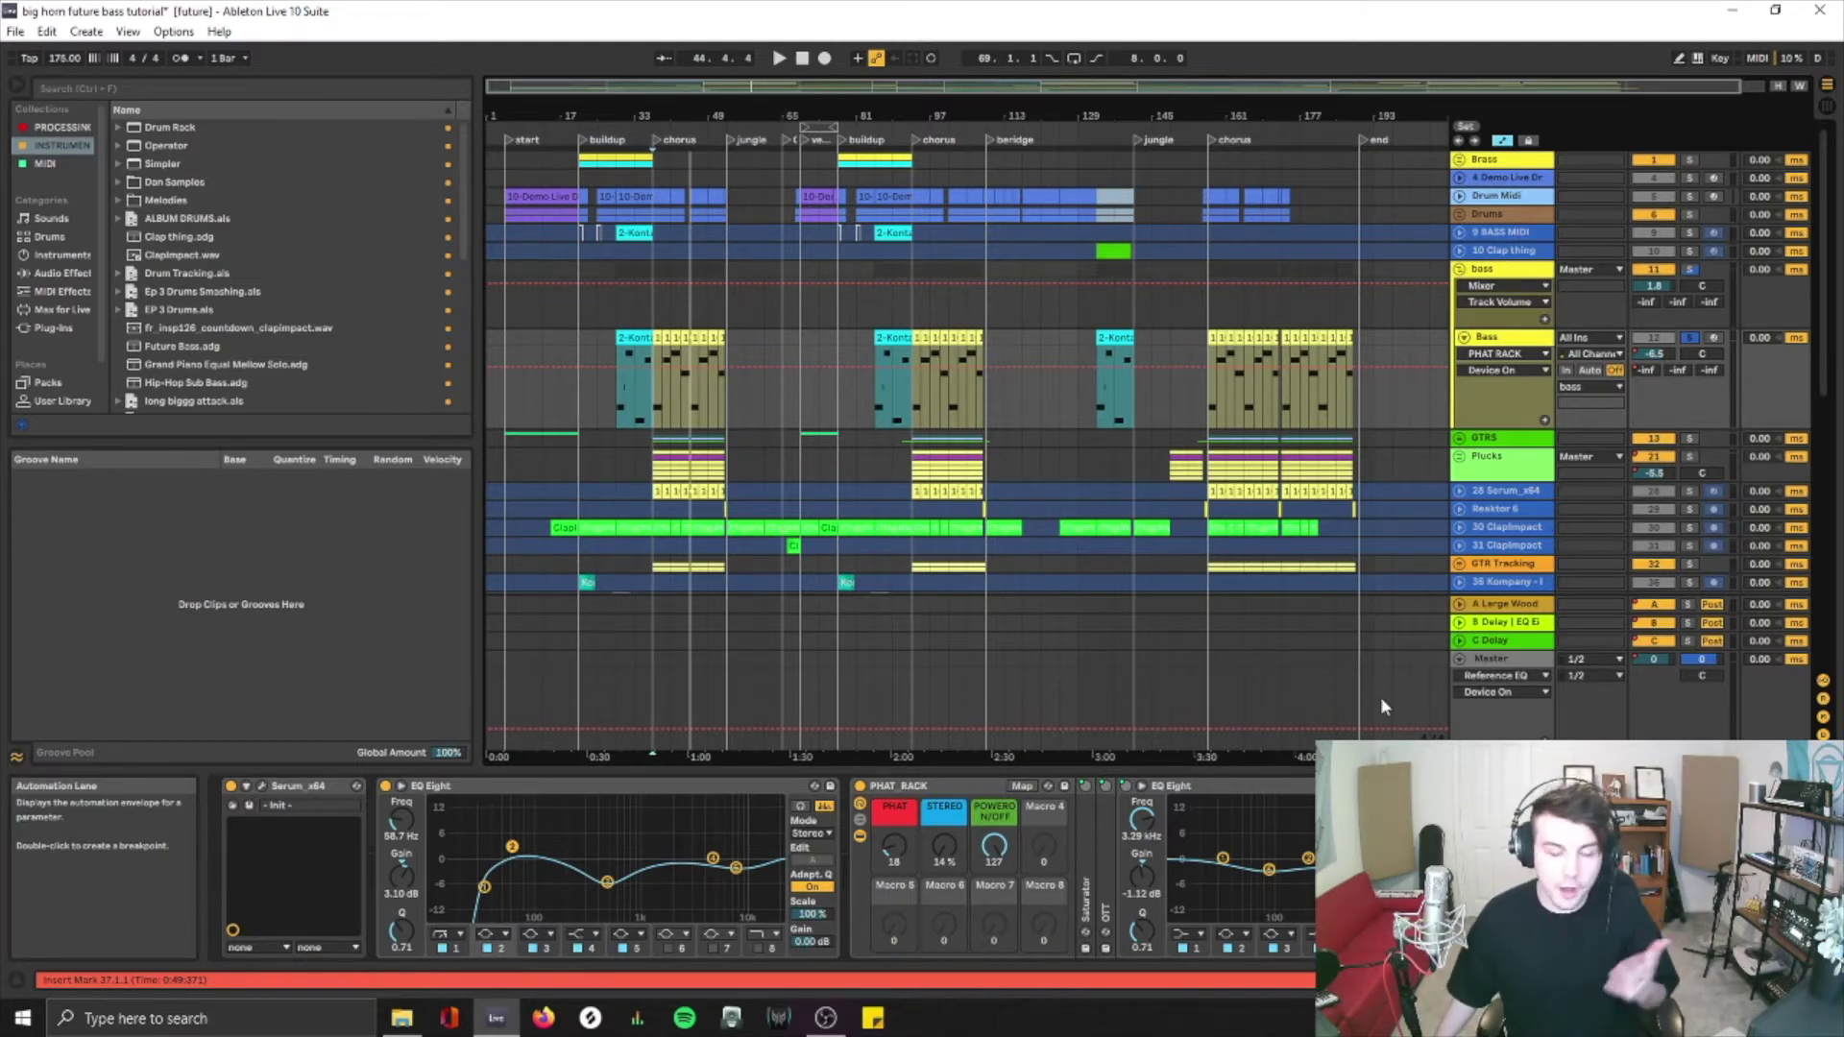
Open the Serum synth on the Bass track and play back its bass patch
click(261, 785)
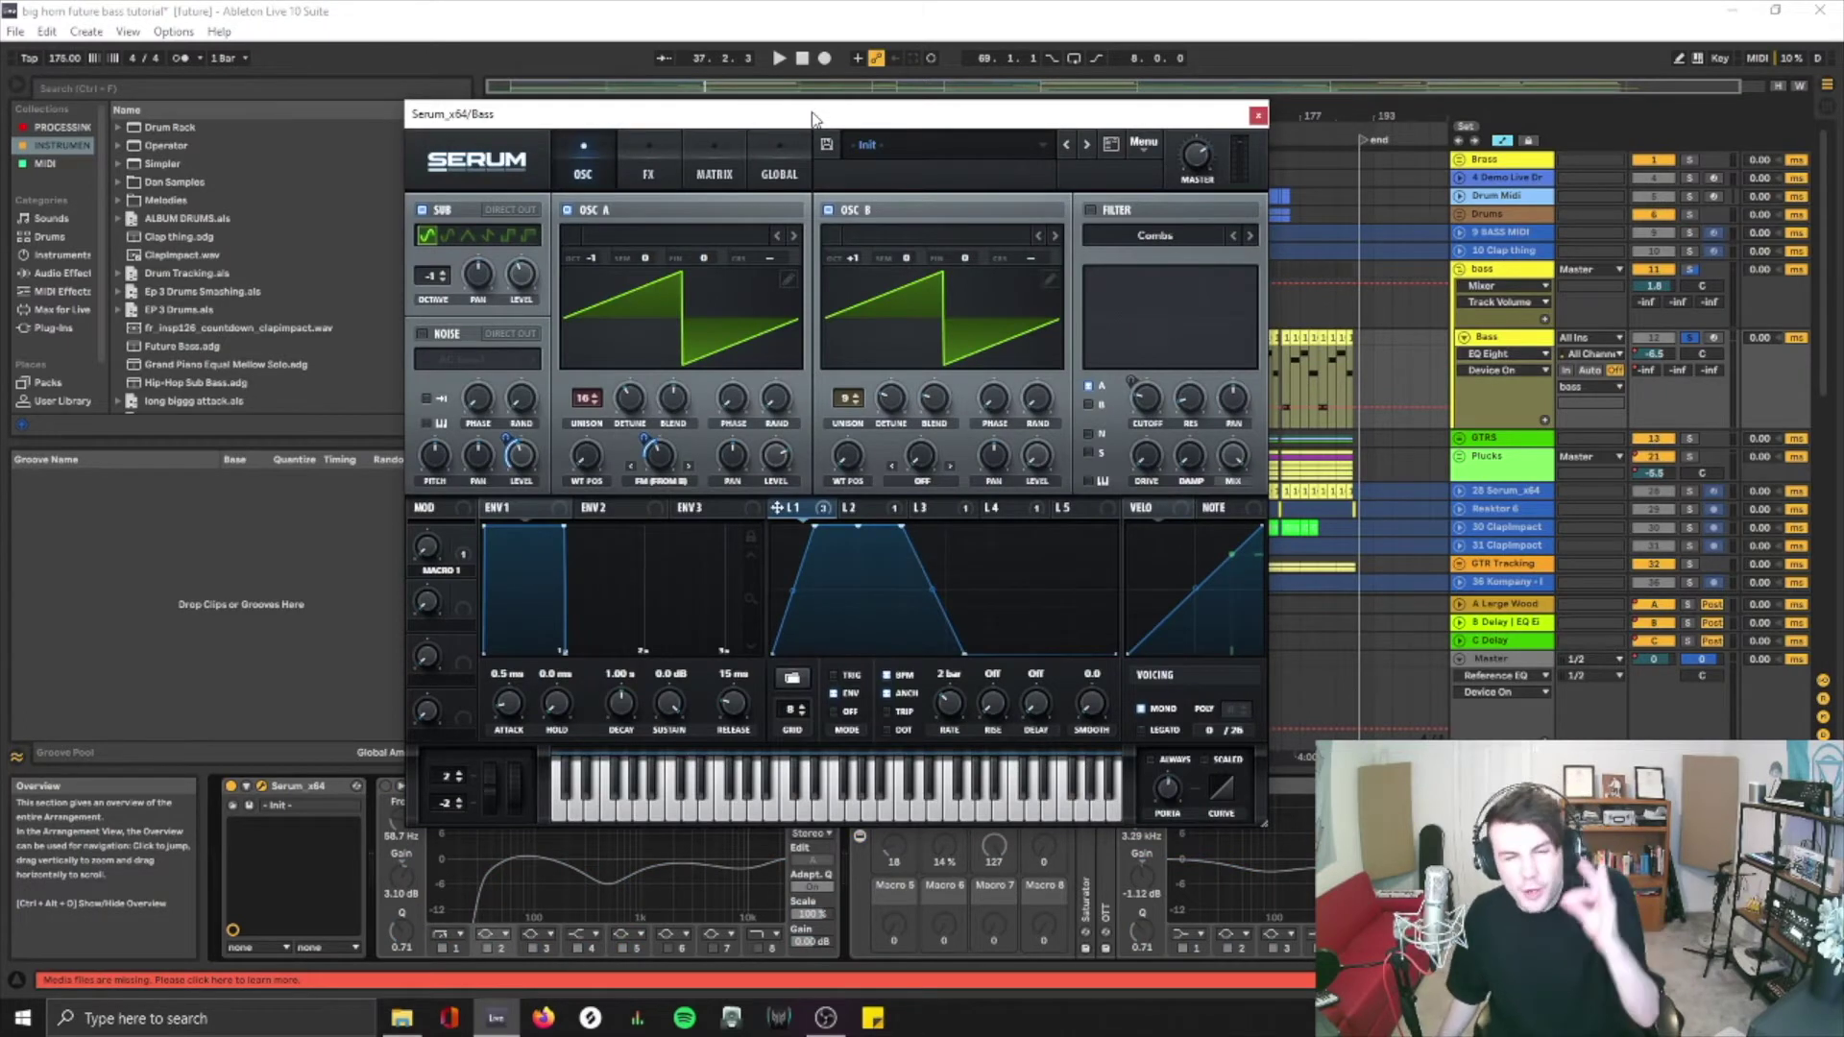
key(space)
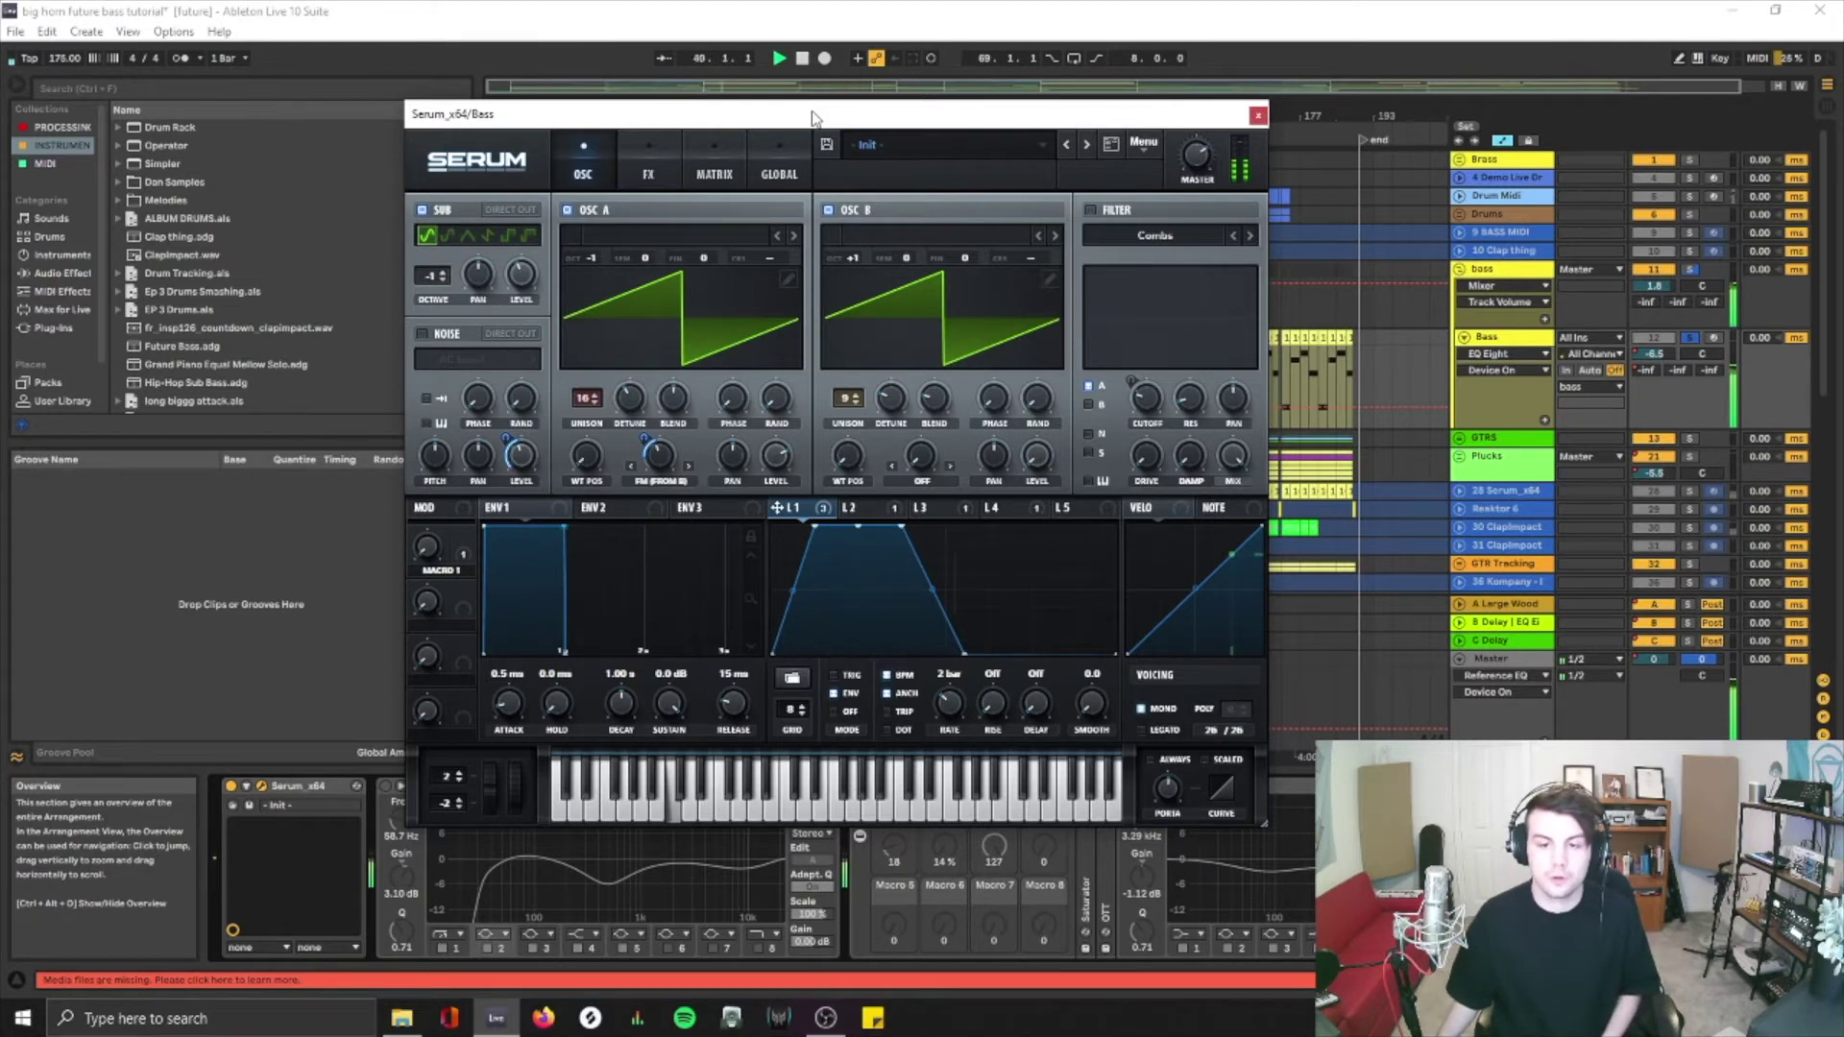
key(space)
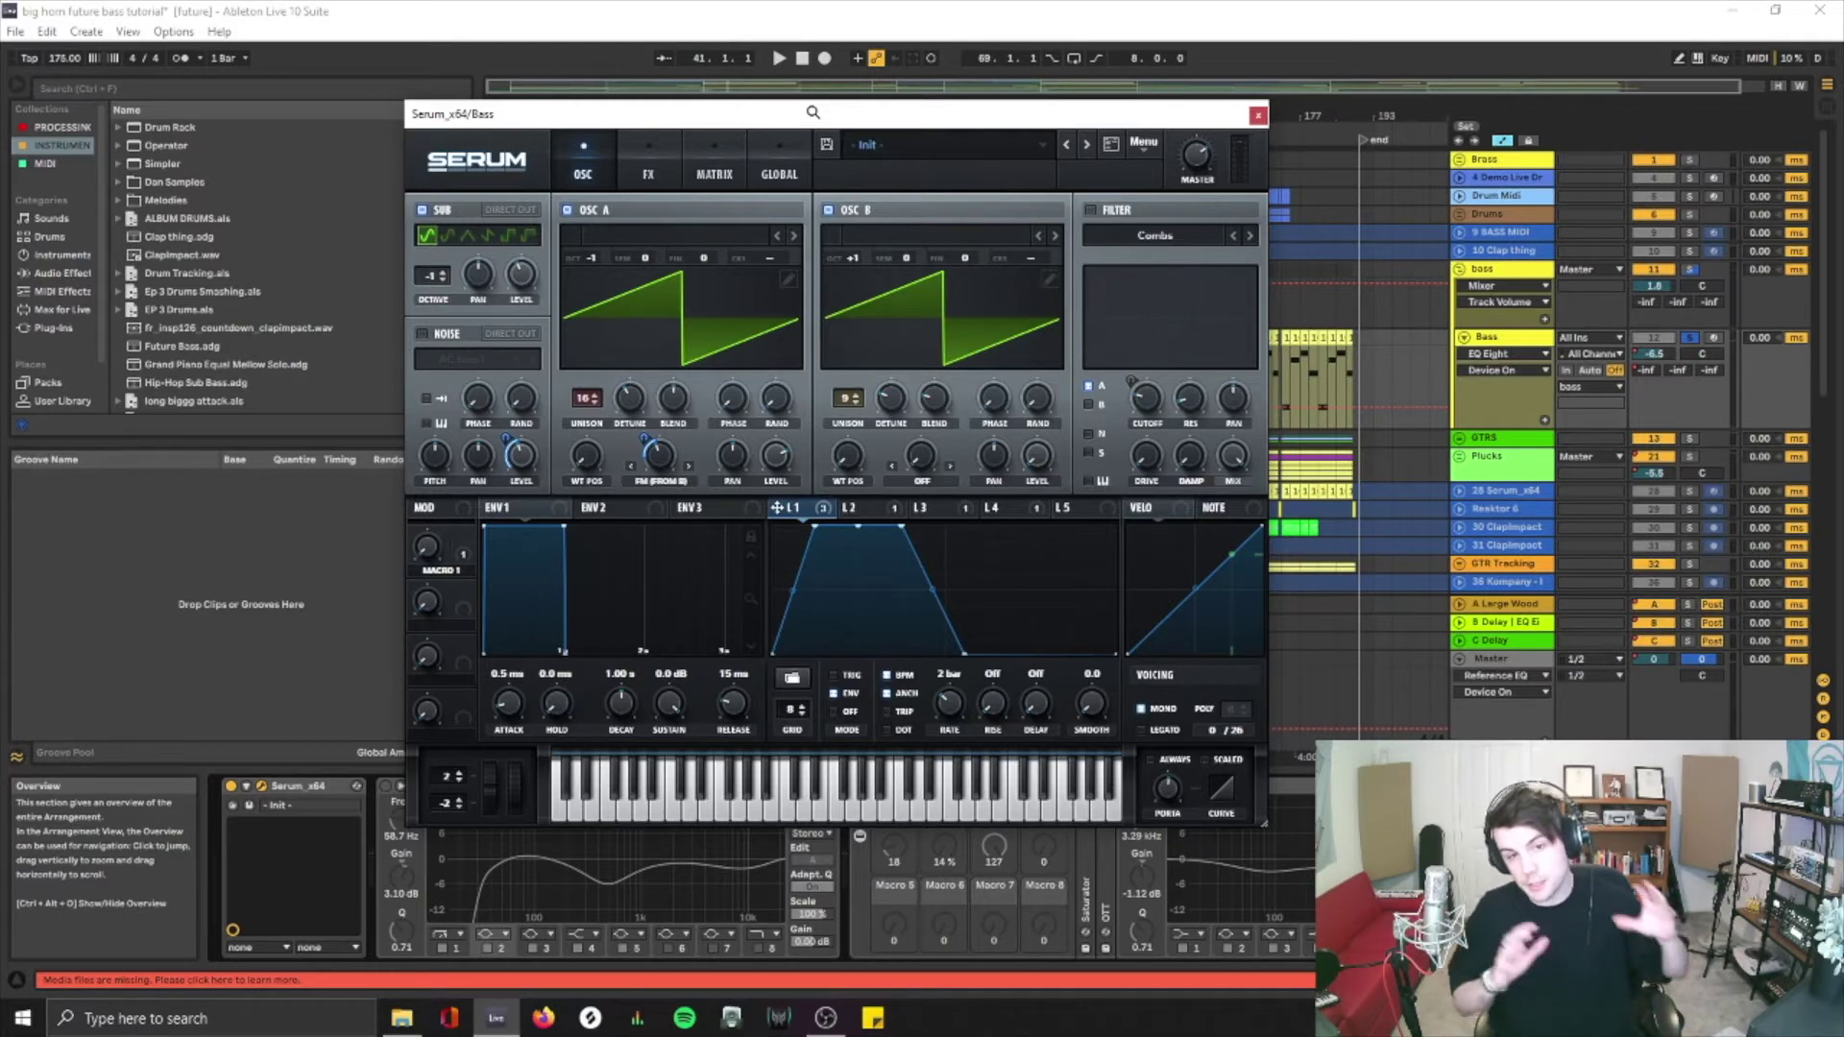
Audition the bass with oscillator B switched off, and switch the oscillator back on
click(826, 210)
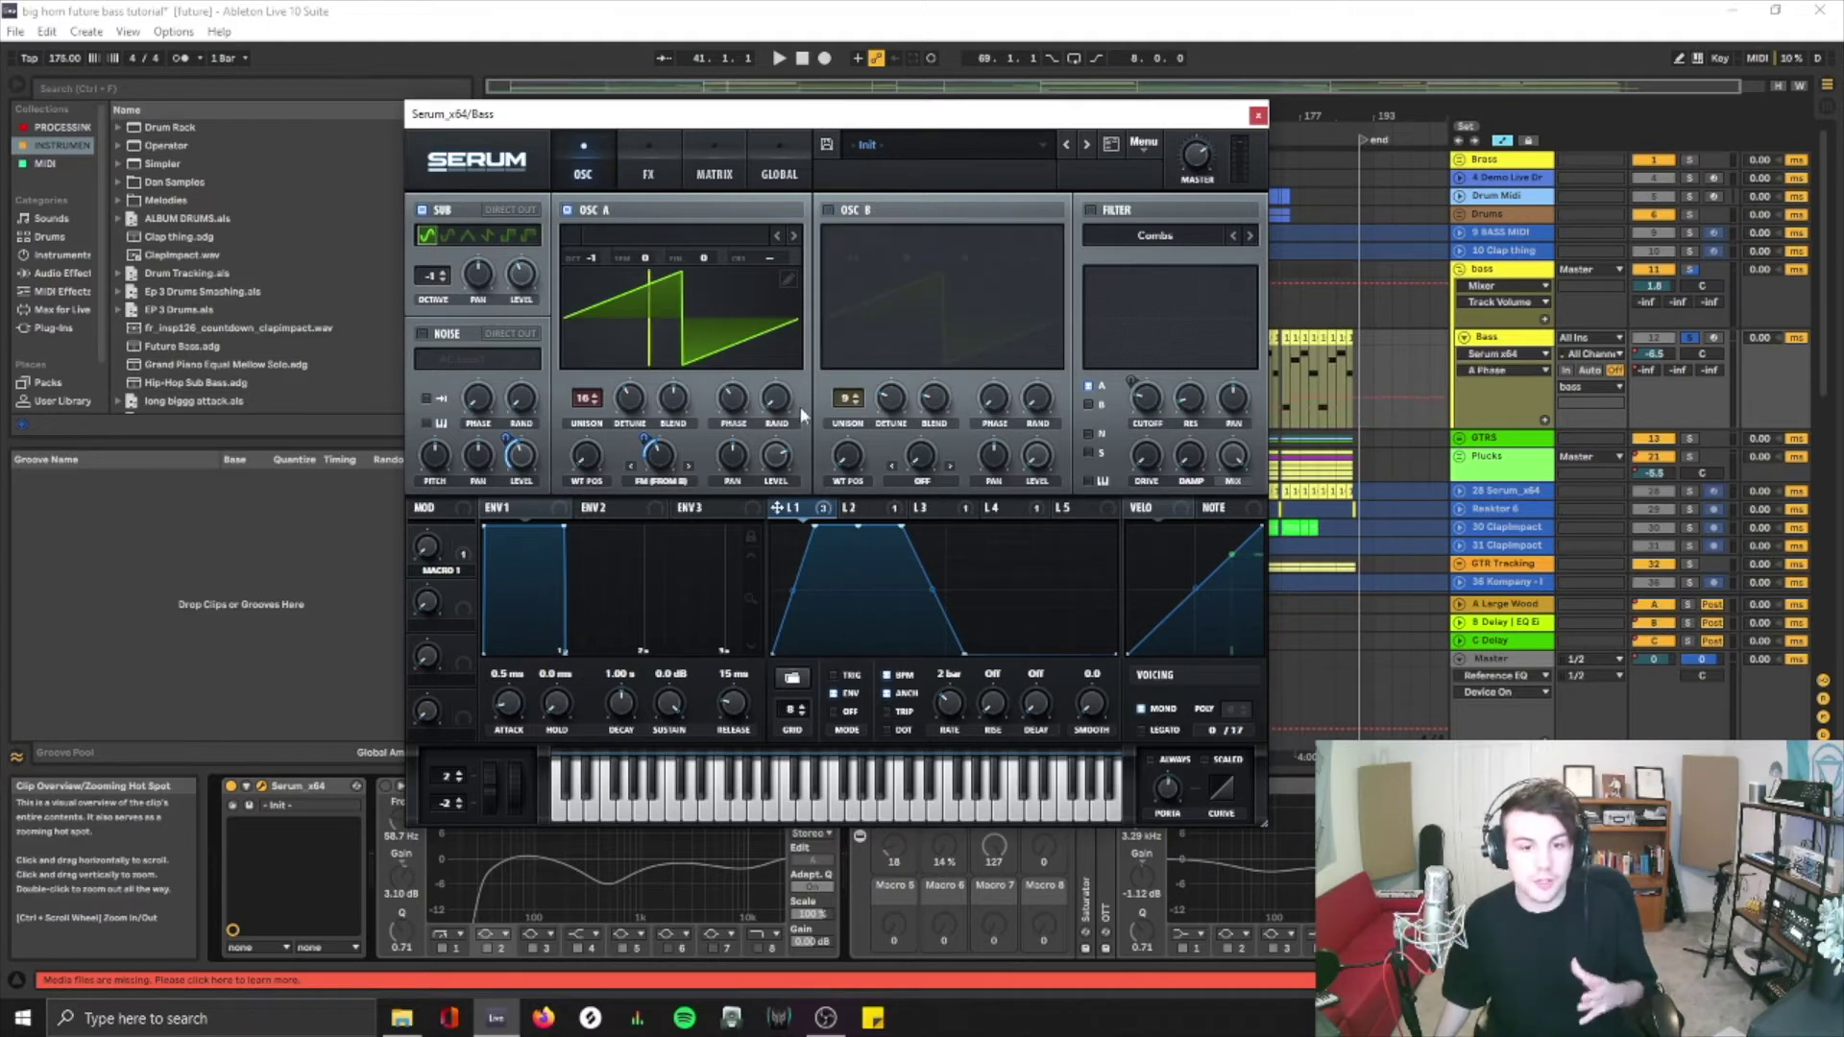
key(space)
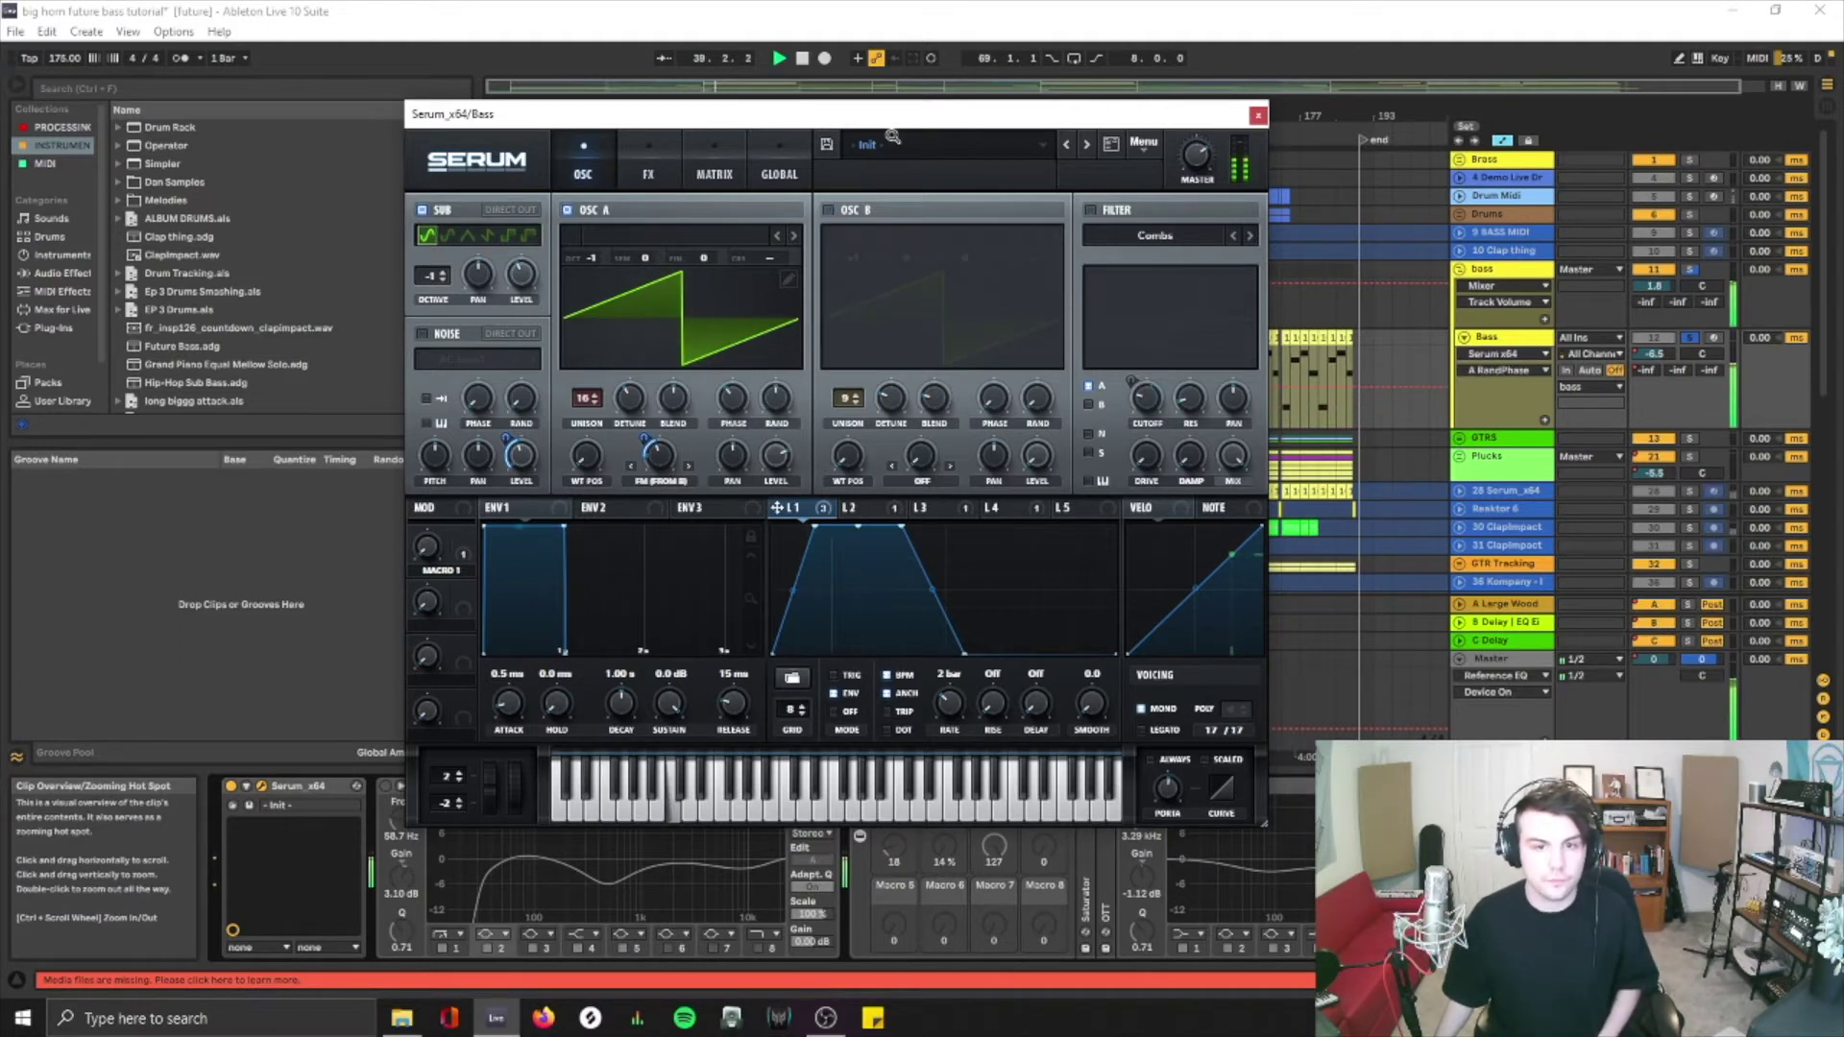
key(space)
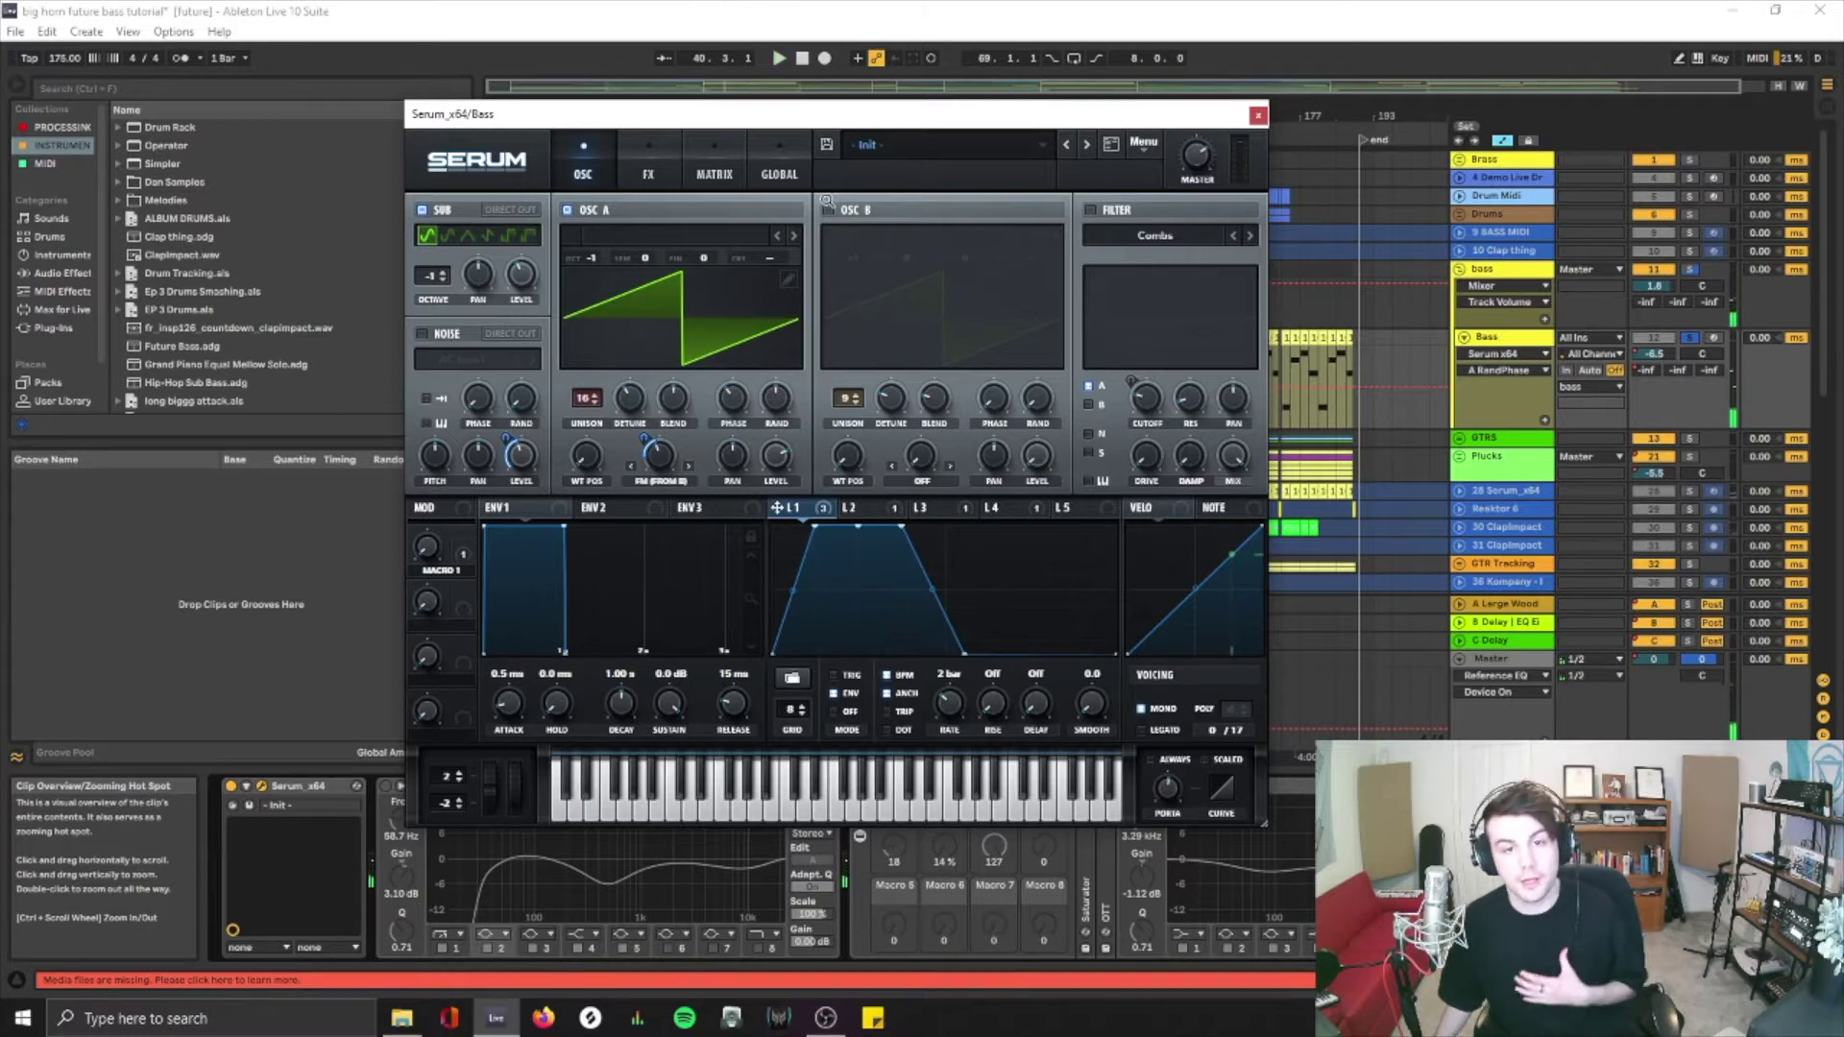
click(828, 211)
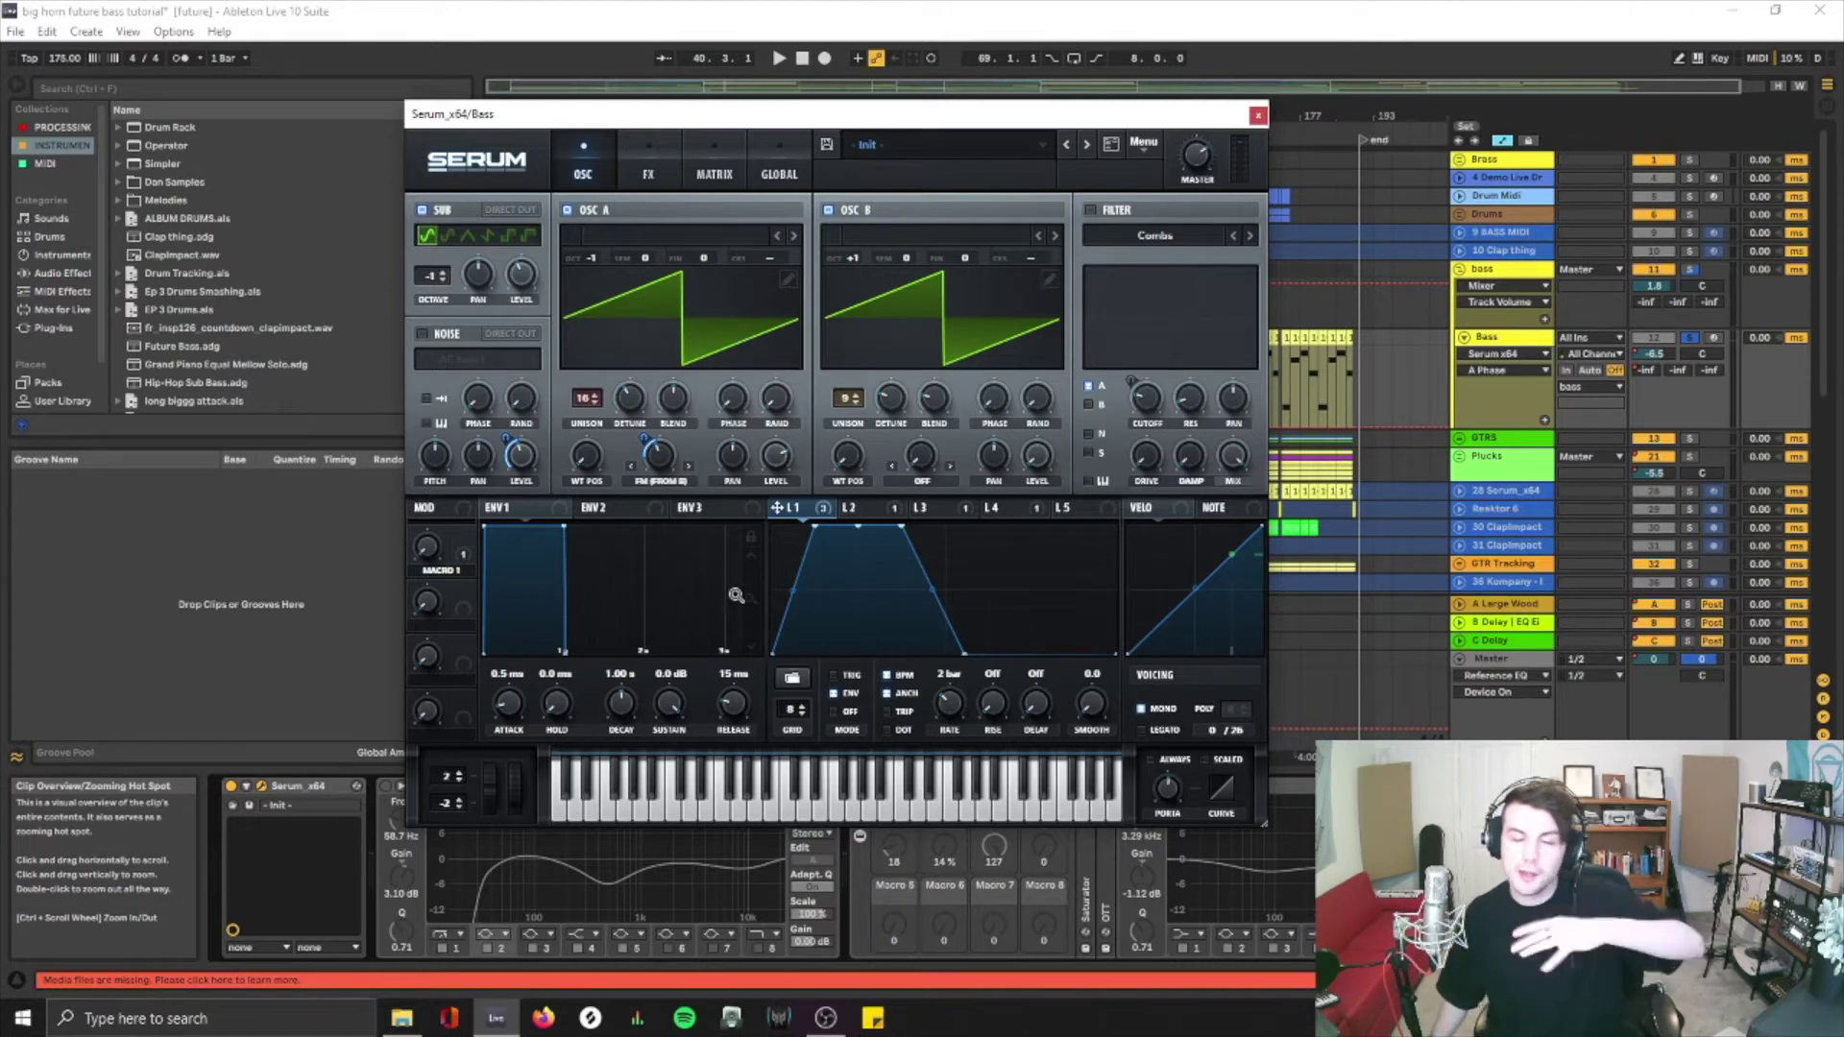
Examine the unison, detune and blend settings of oscillator A
click(583, 401)
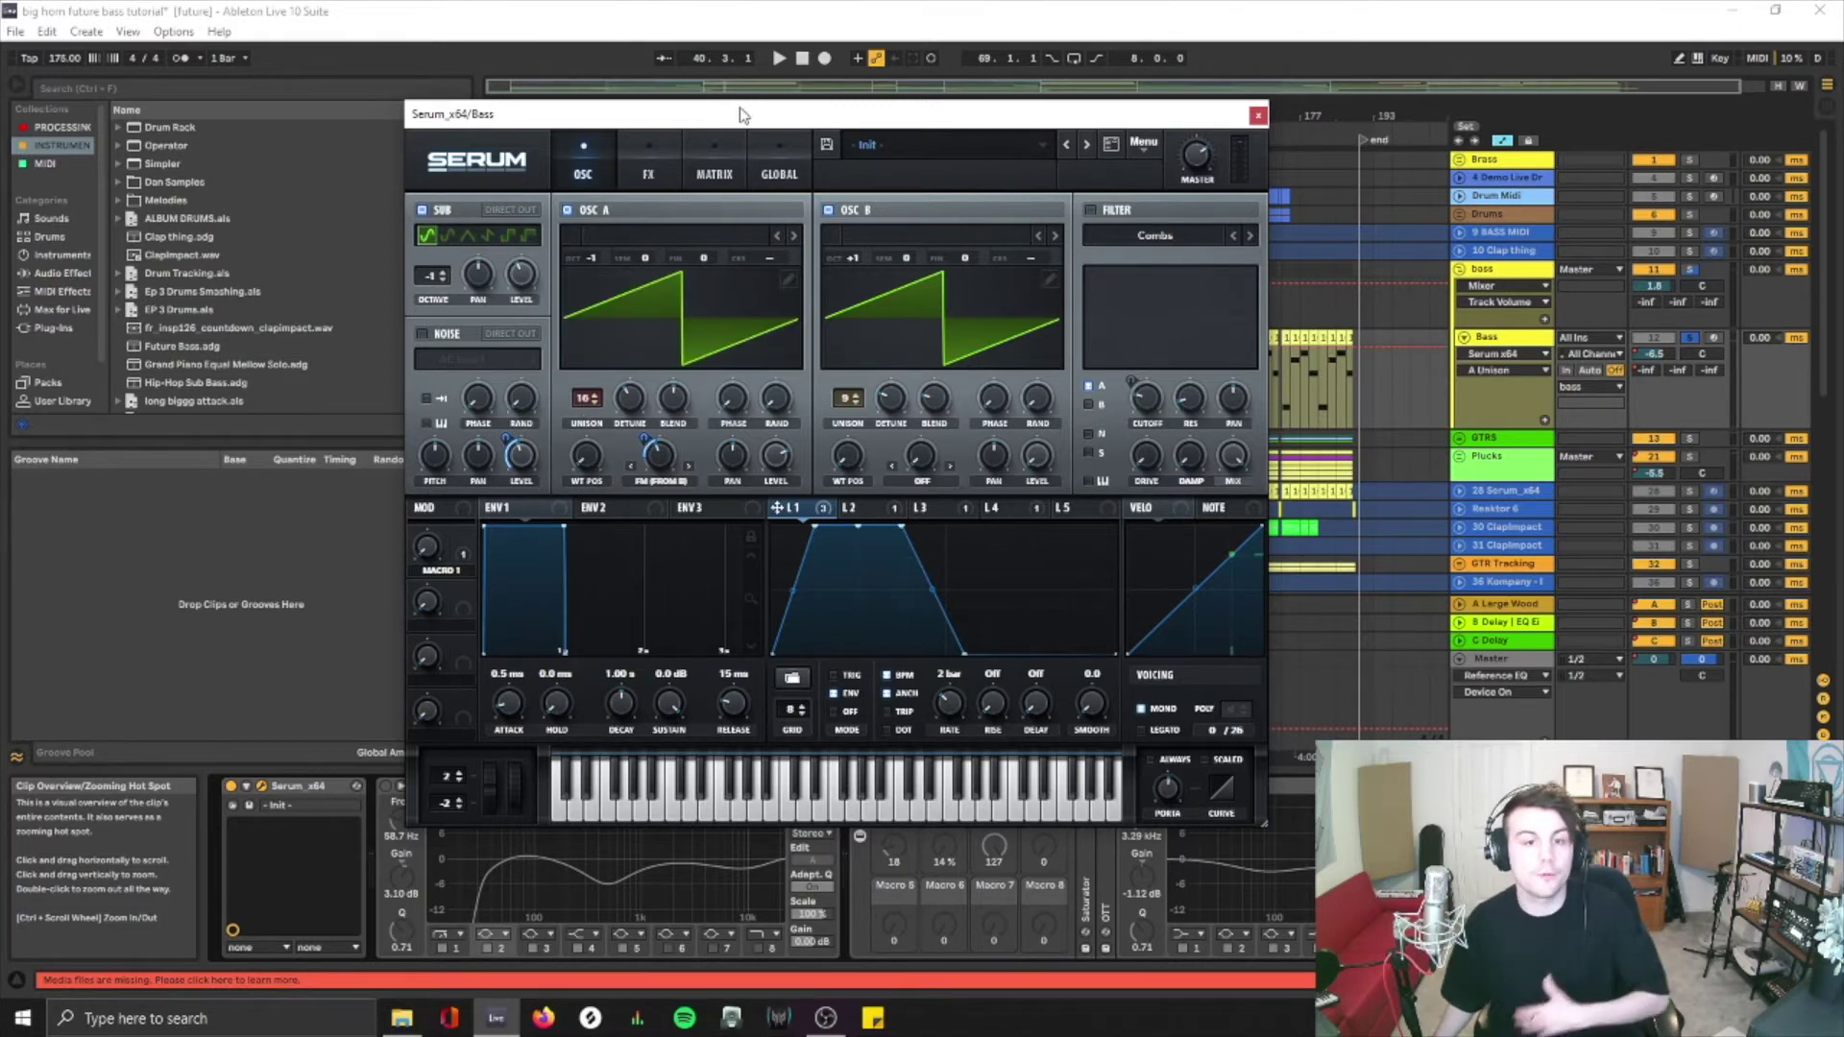
click(634, 415)
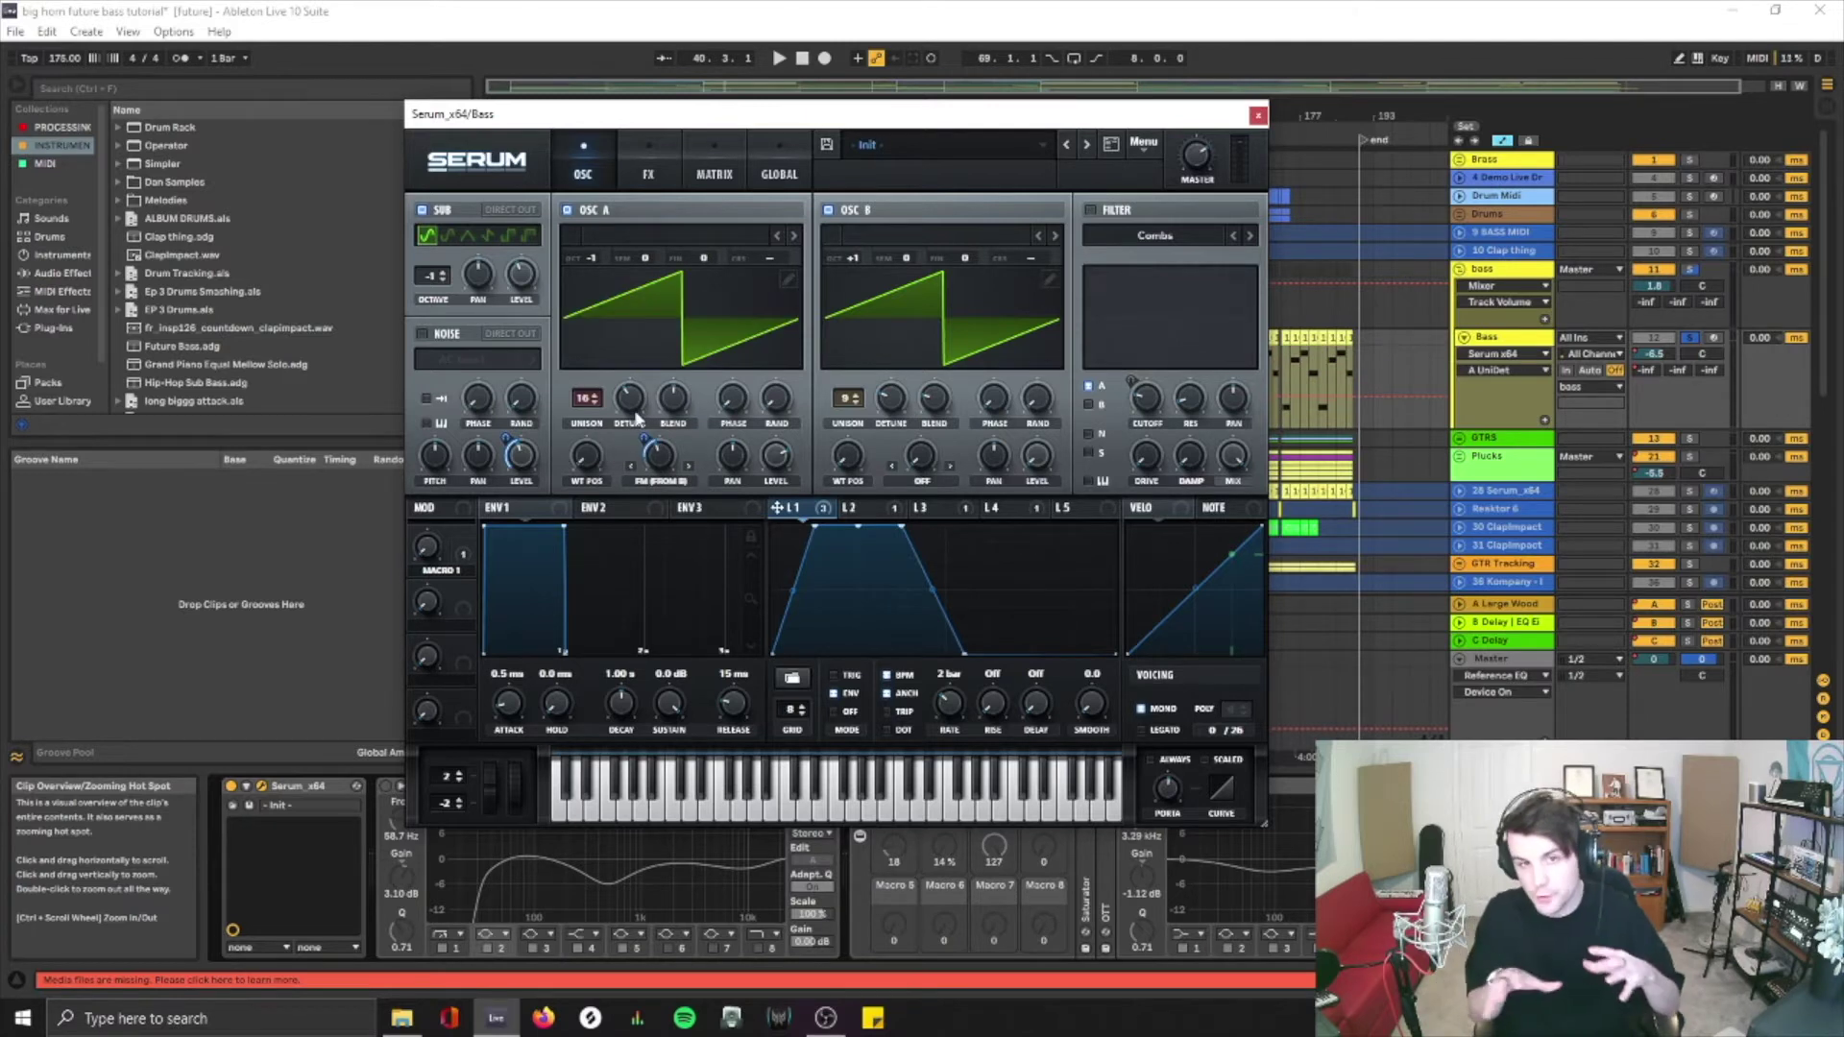
click(675, 417)
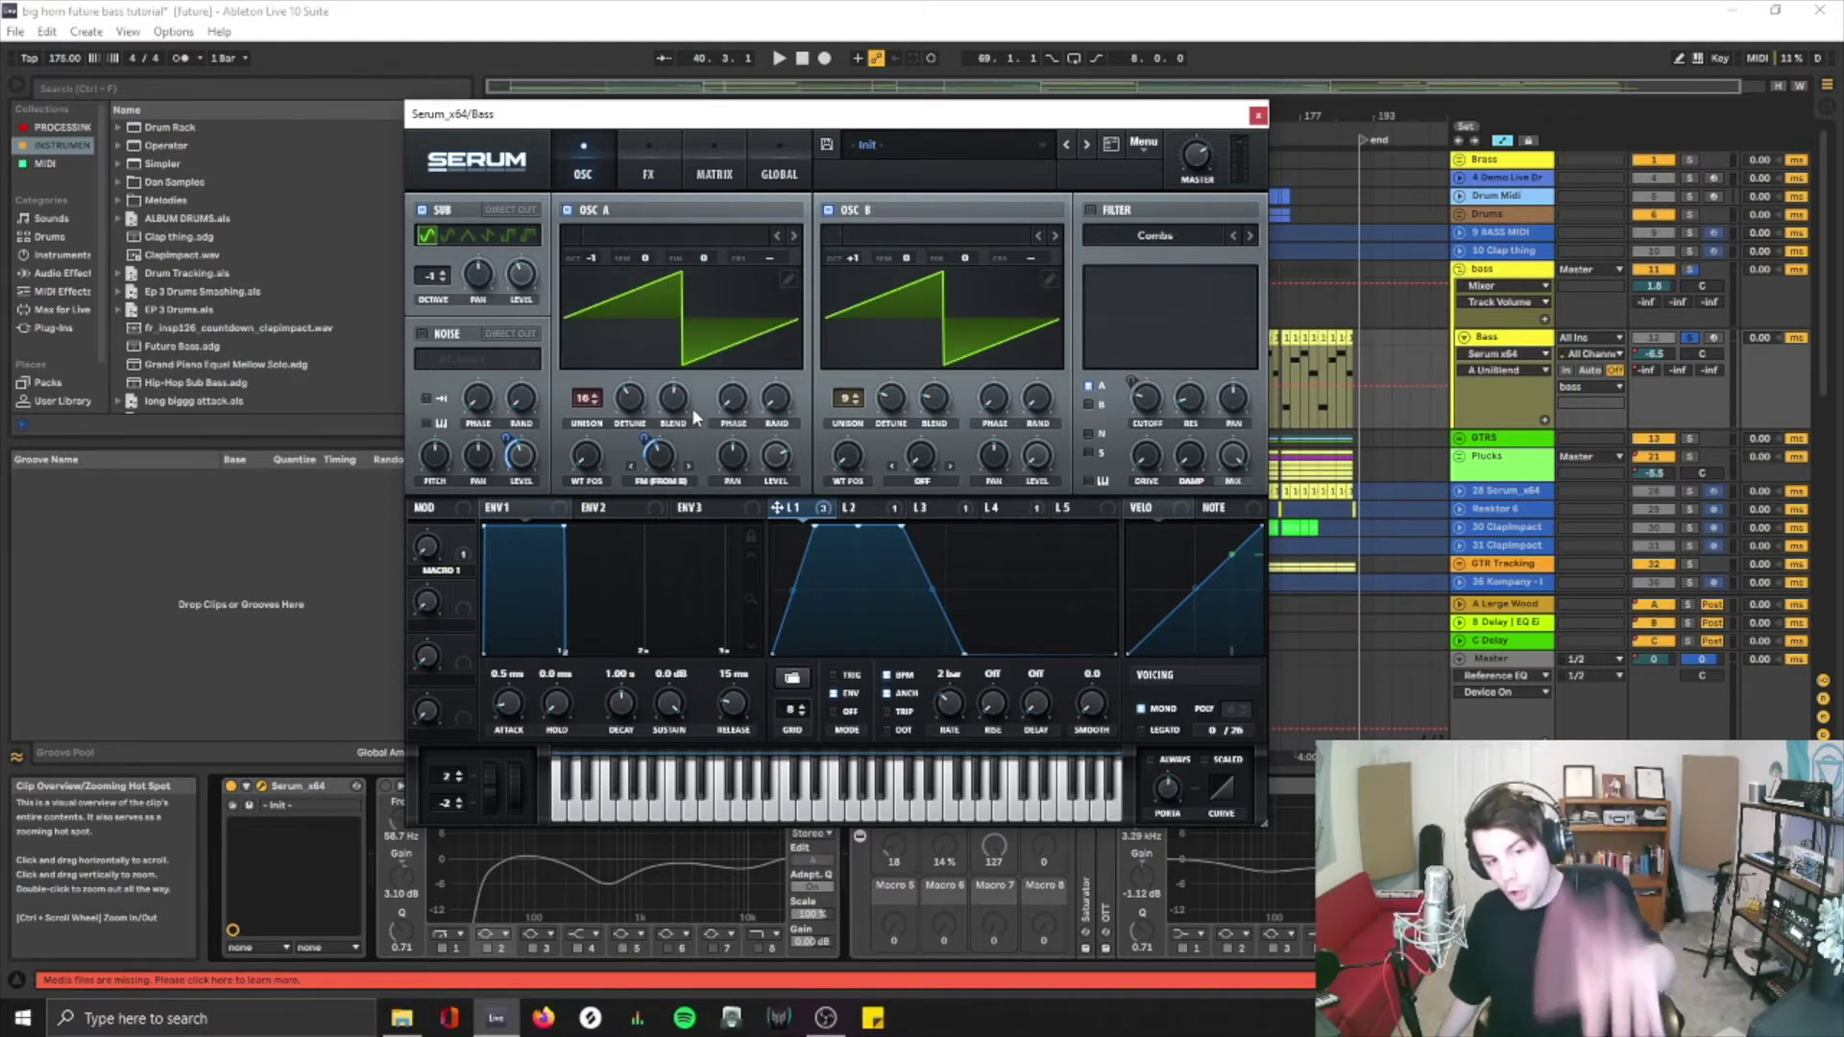
Switch off oscillator B and the sub oscillator, and play oscillator A on its own
click(827, 210)
click(423, 210)
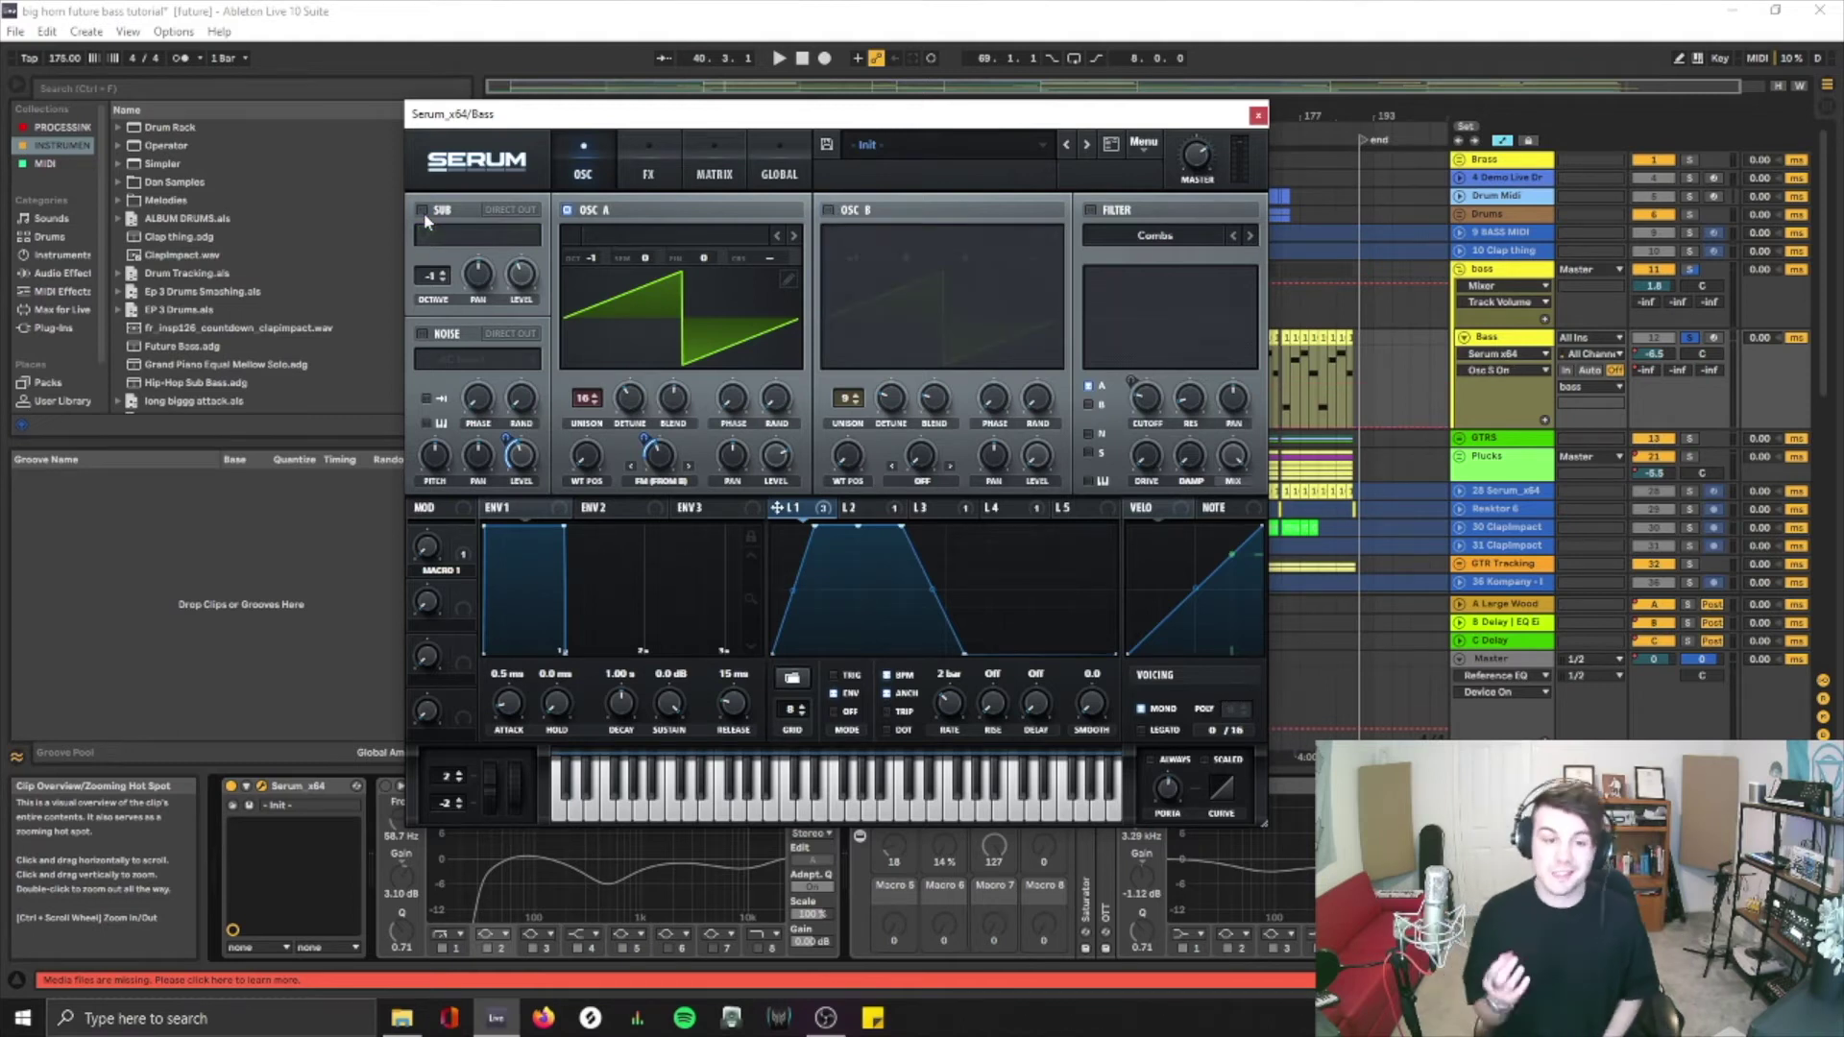
key(space)
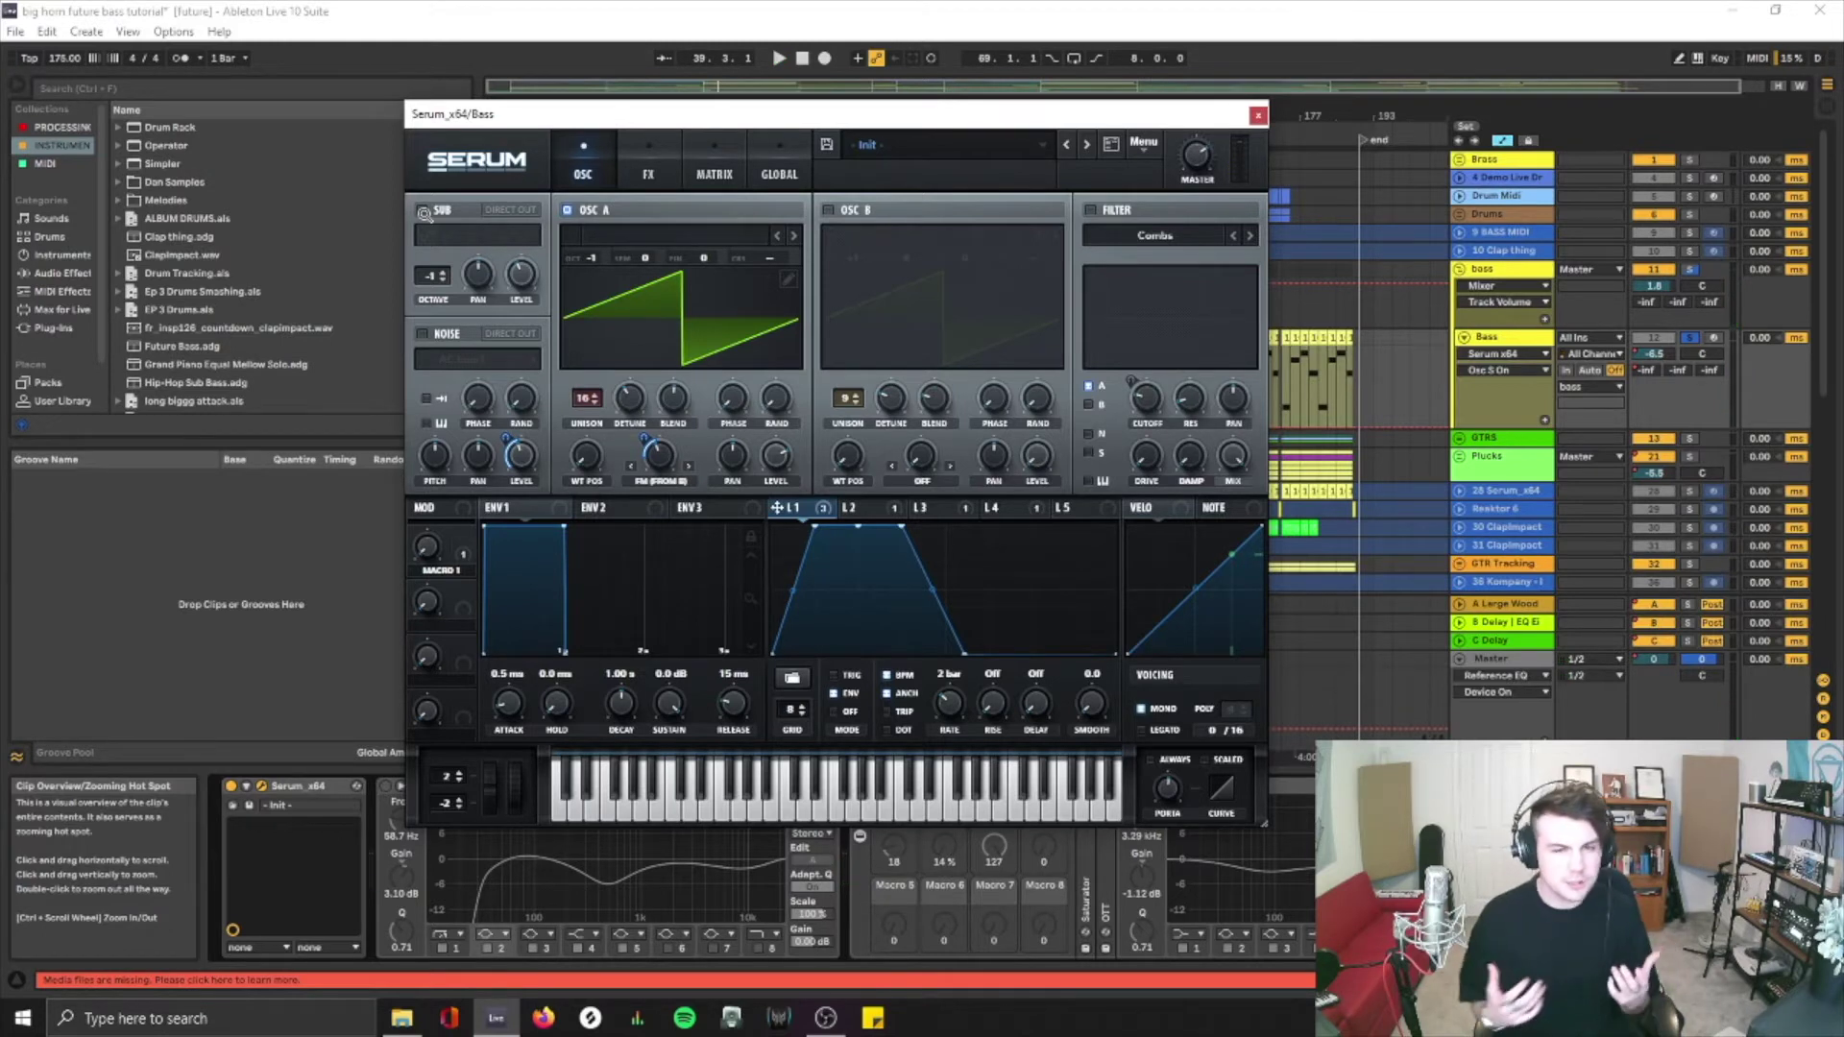
Arm the Bass track for recording and check oscillator A's random phase control
click(768, 415)
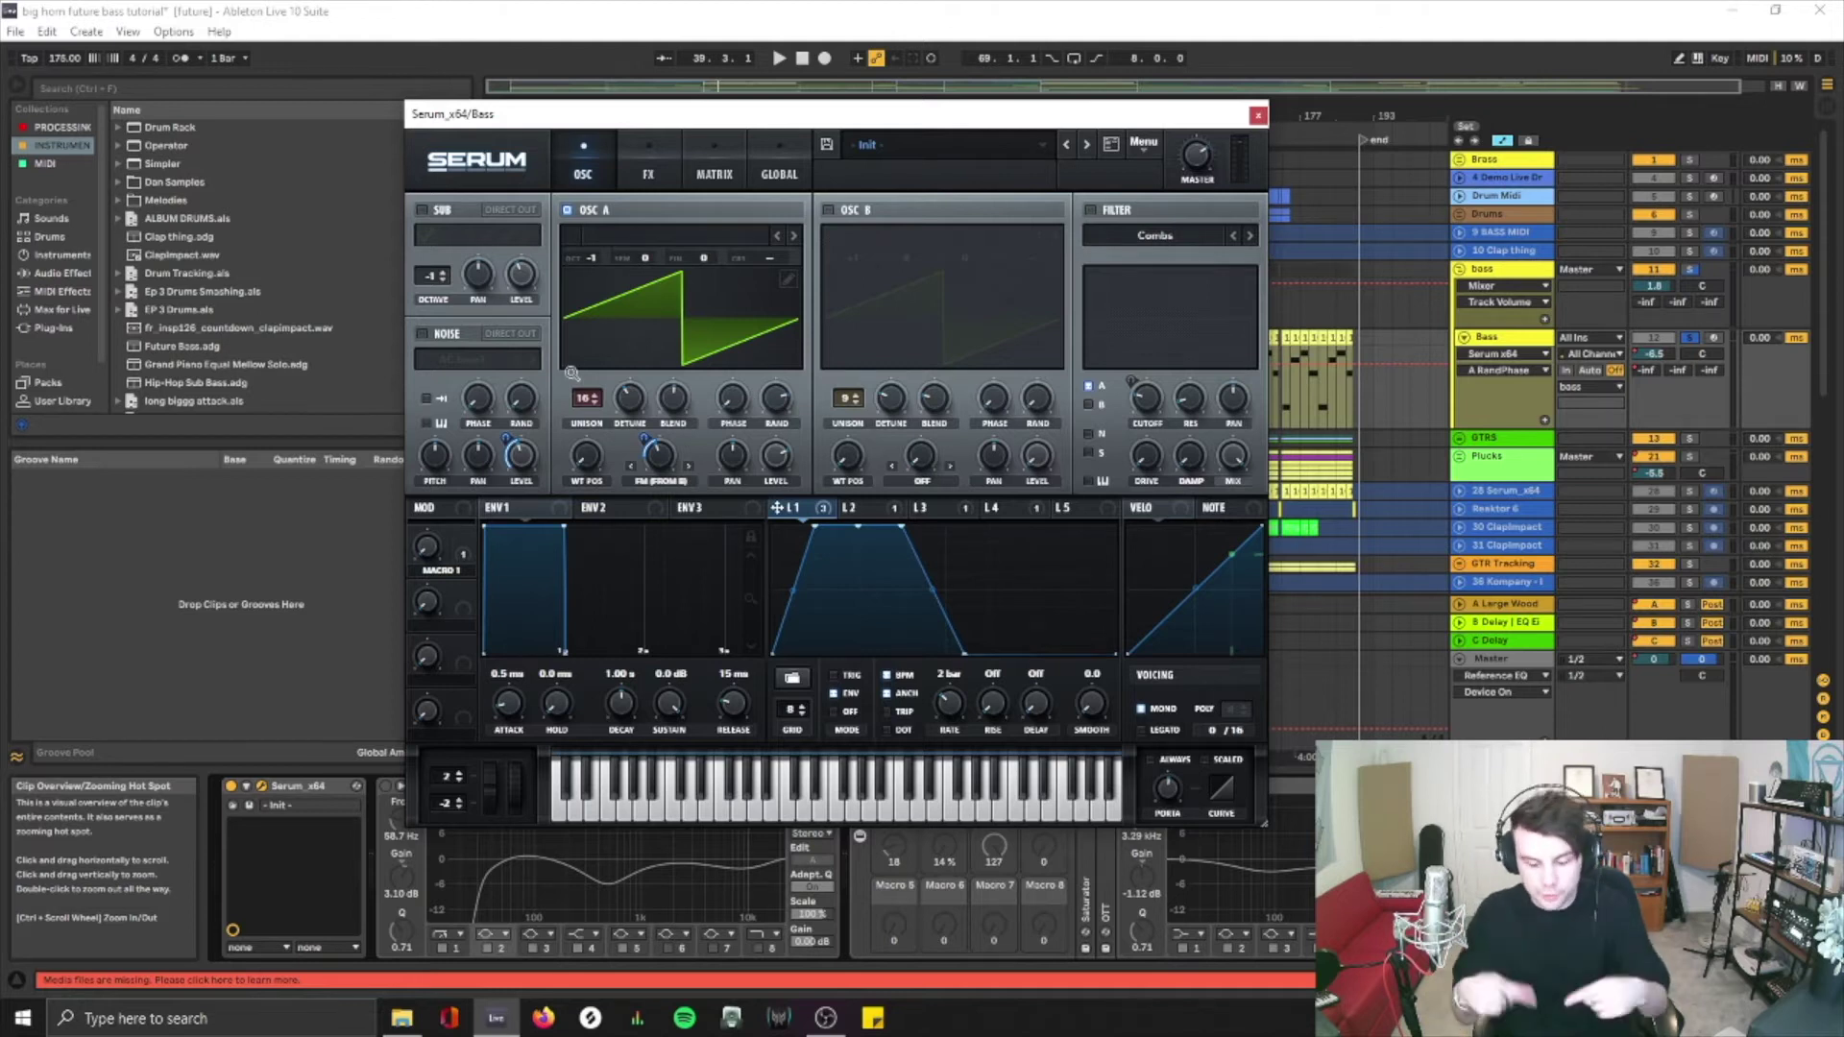
click(1712, 339)
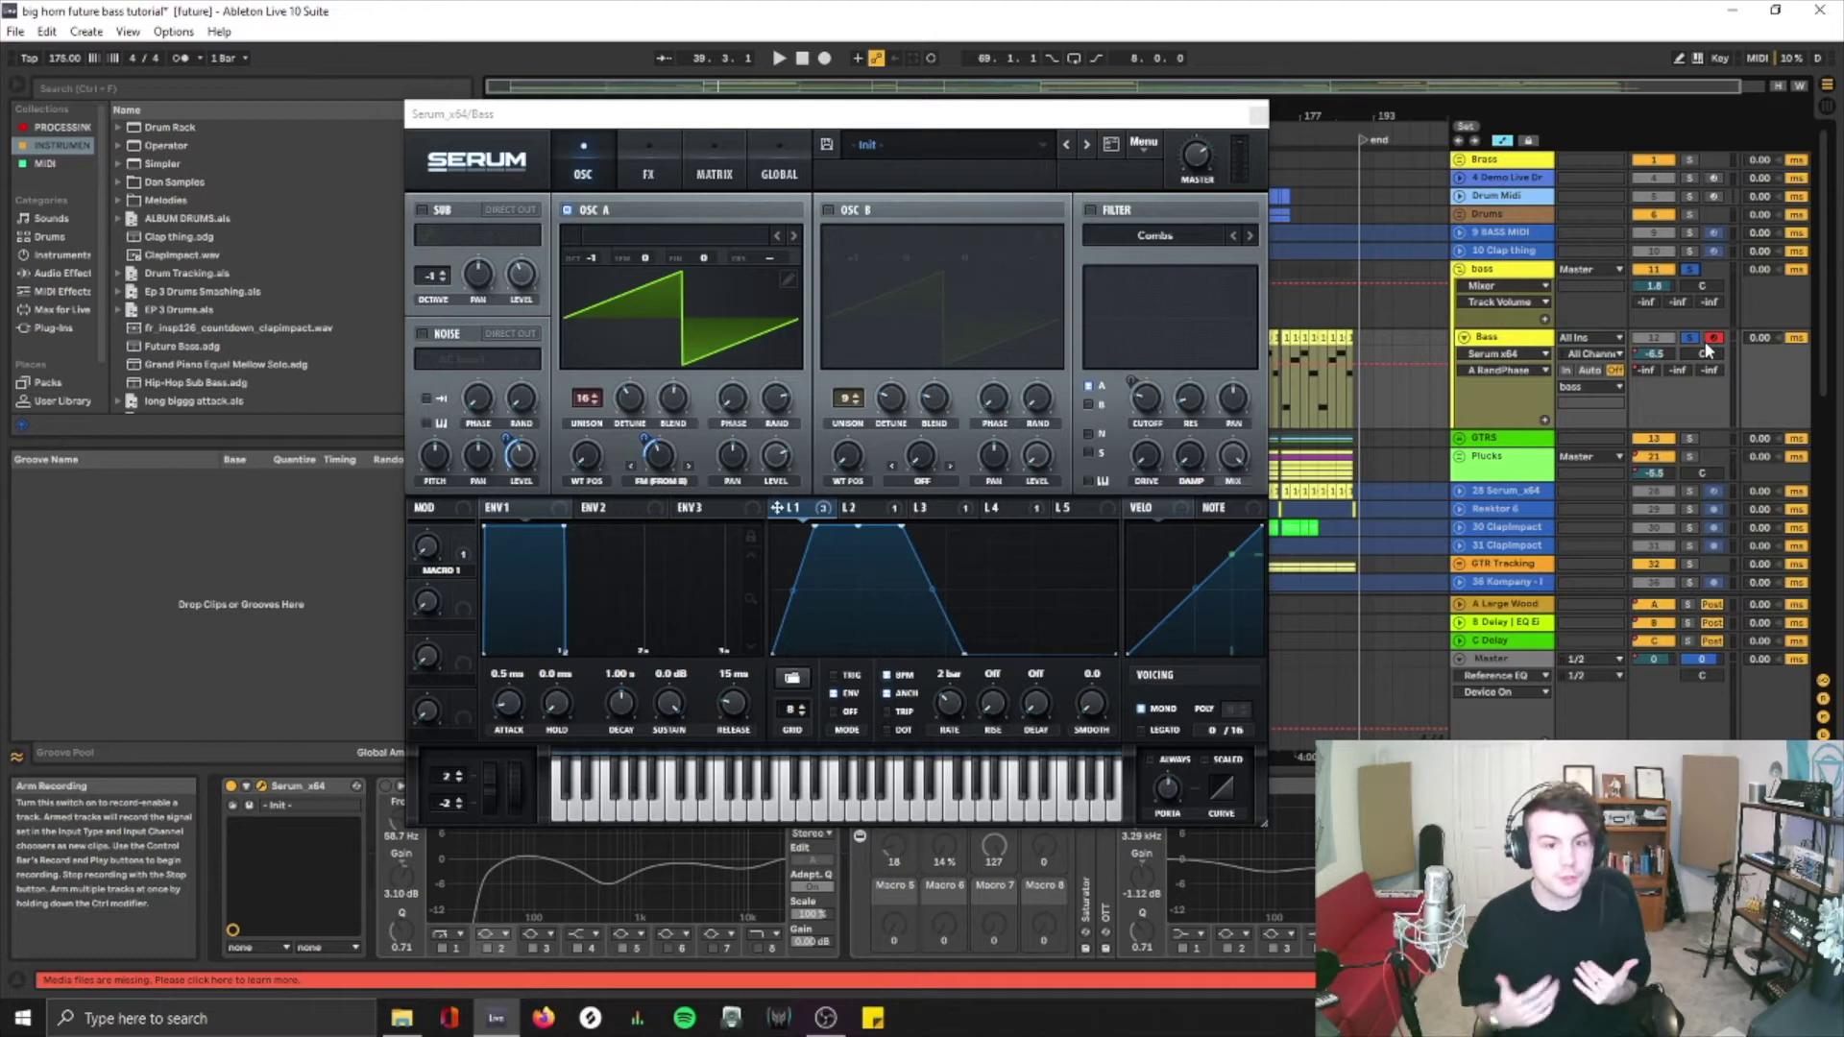
click(758, 578)
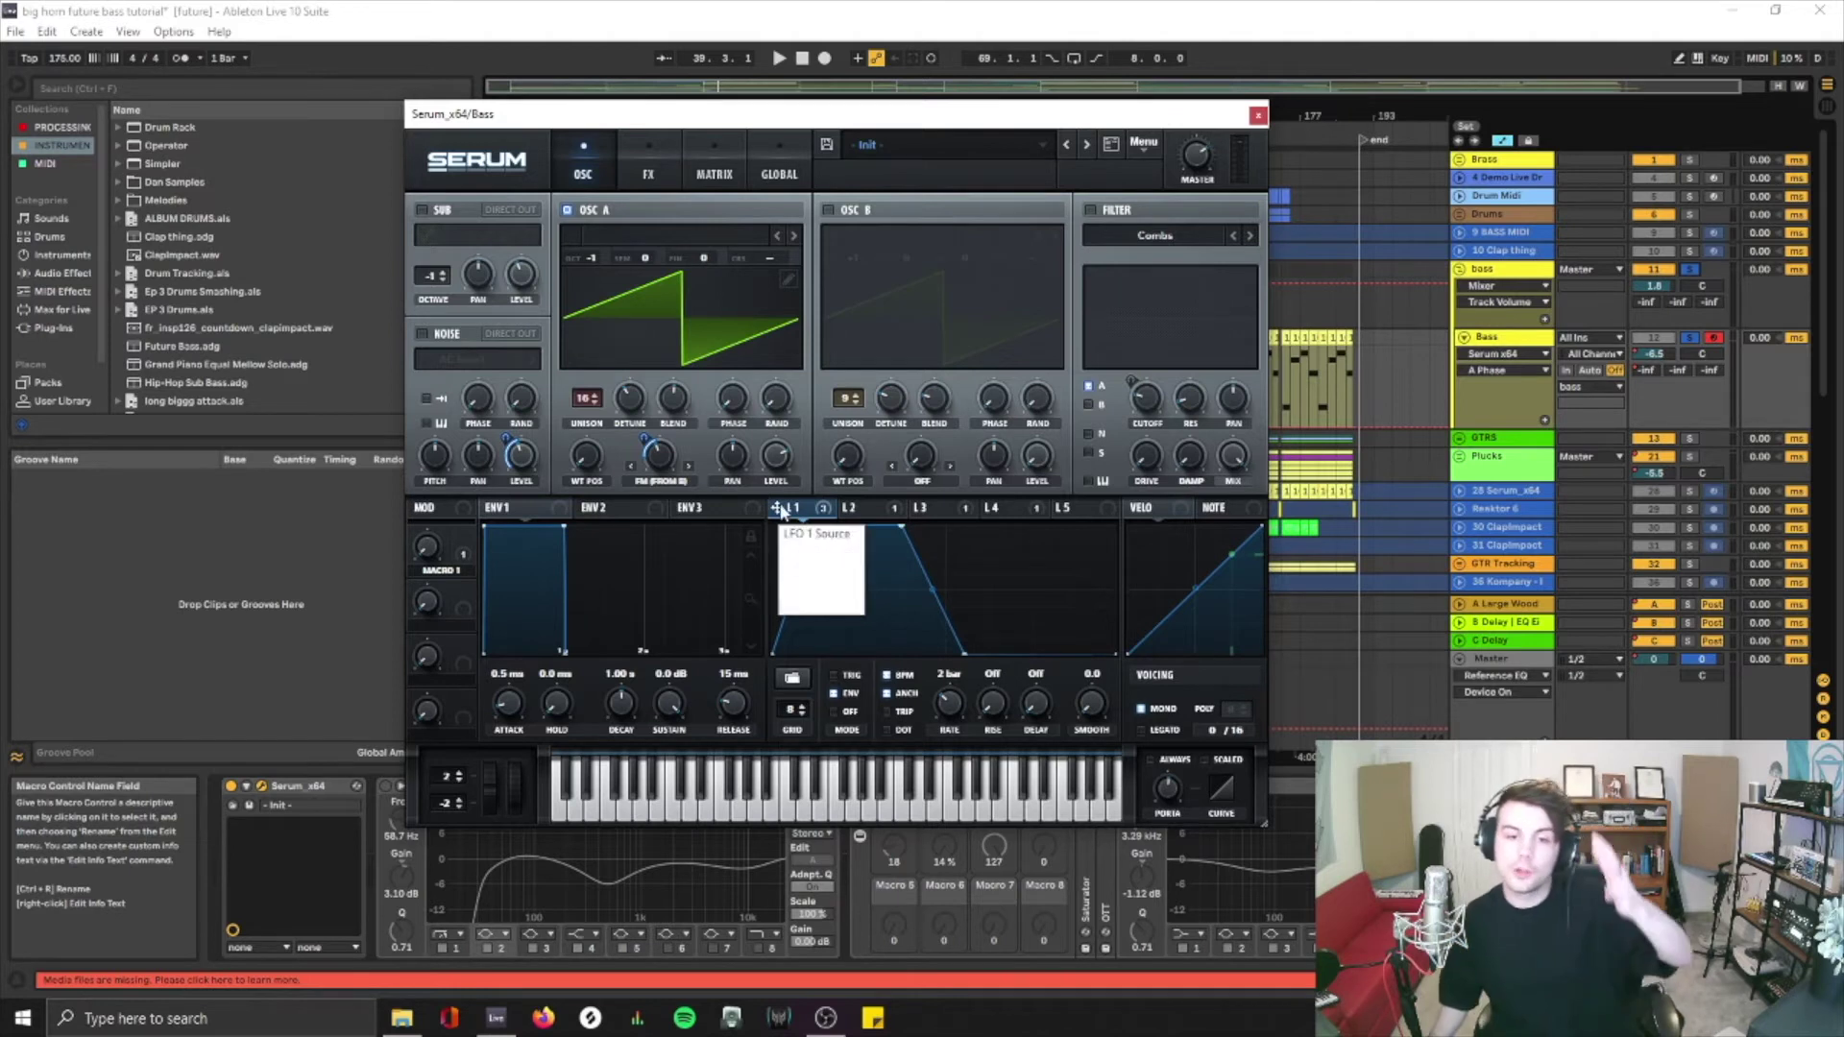
click(776, 399)
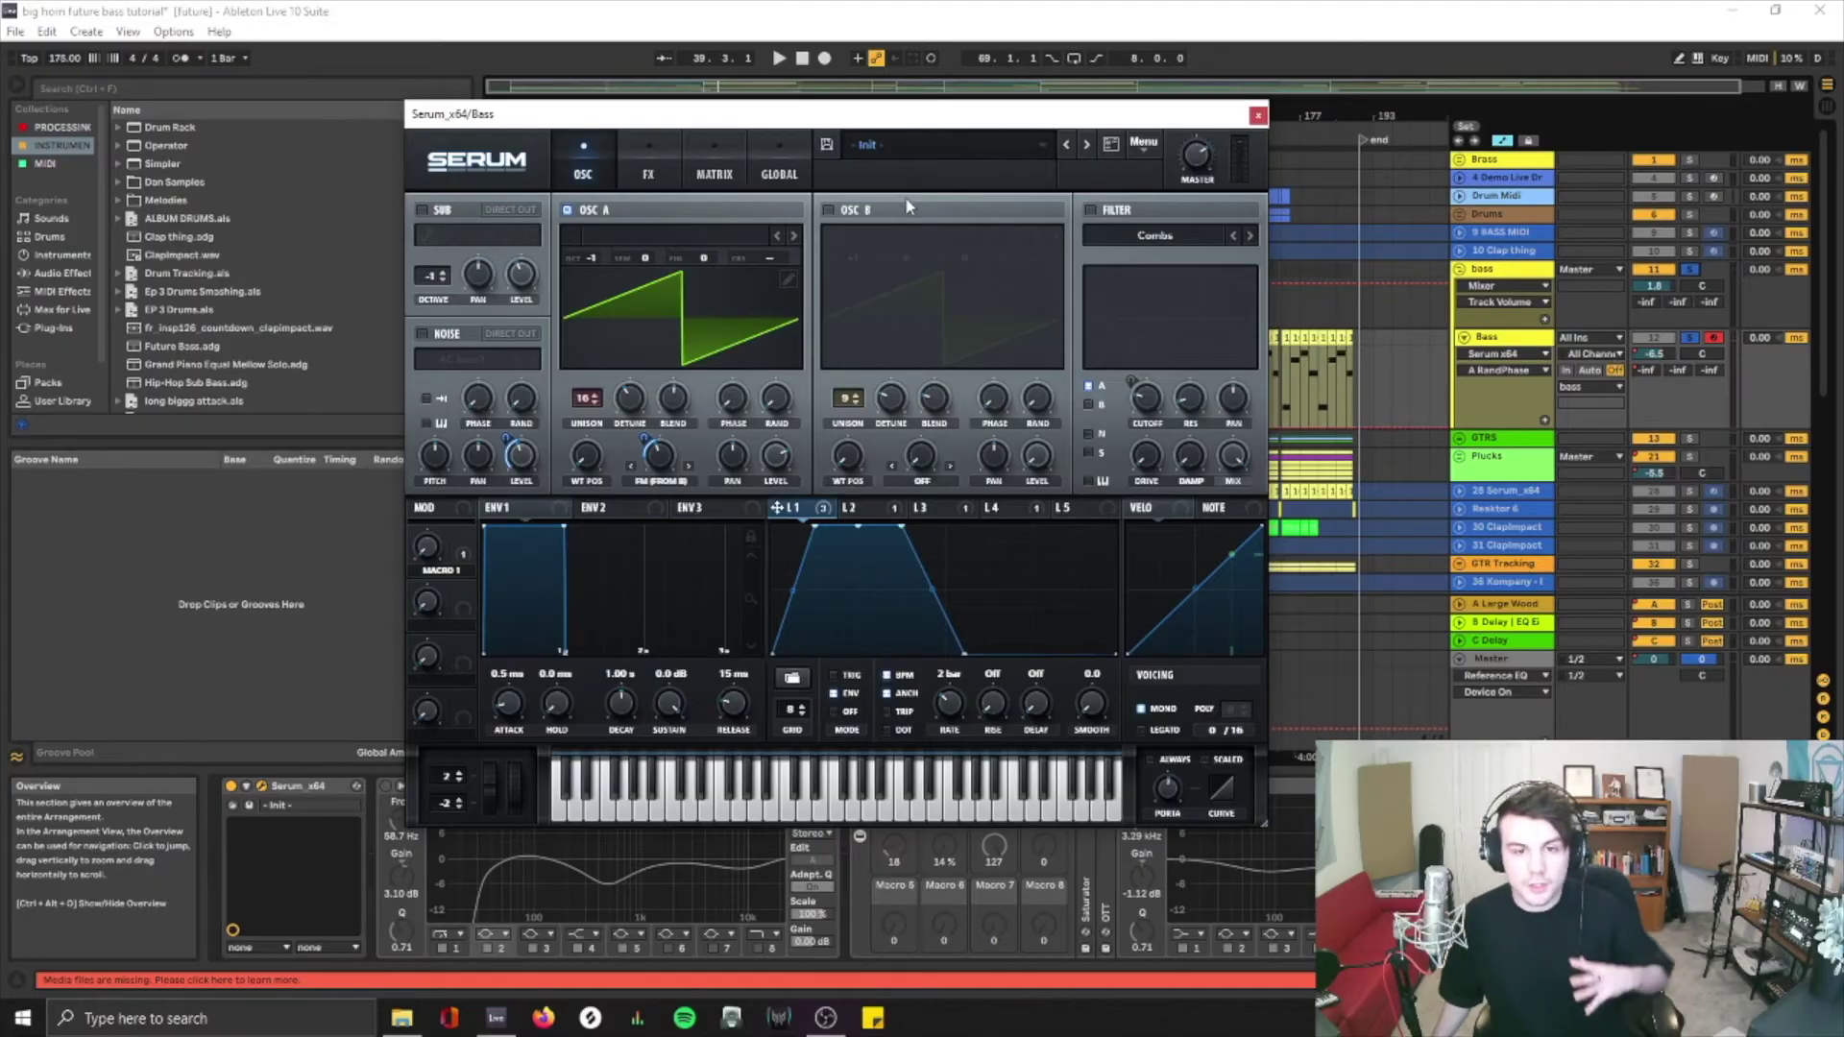
Switch oscillator B on and select FM (from B) as the warp mode of oscillator A
click(827, 209)
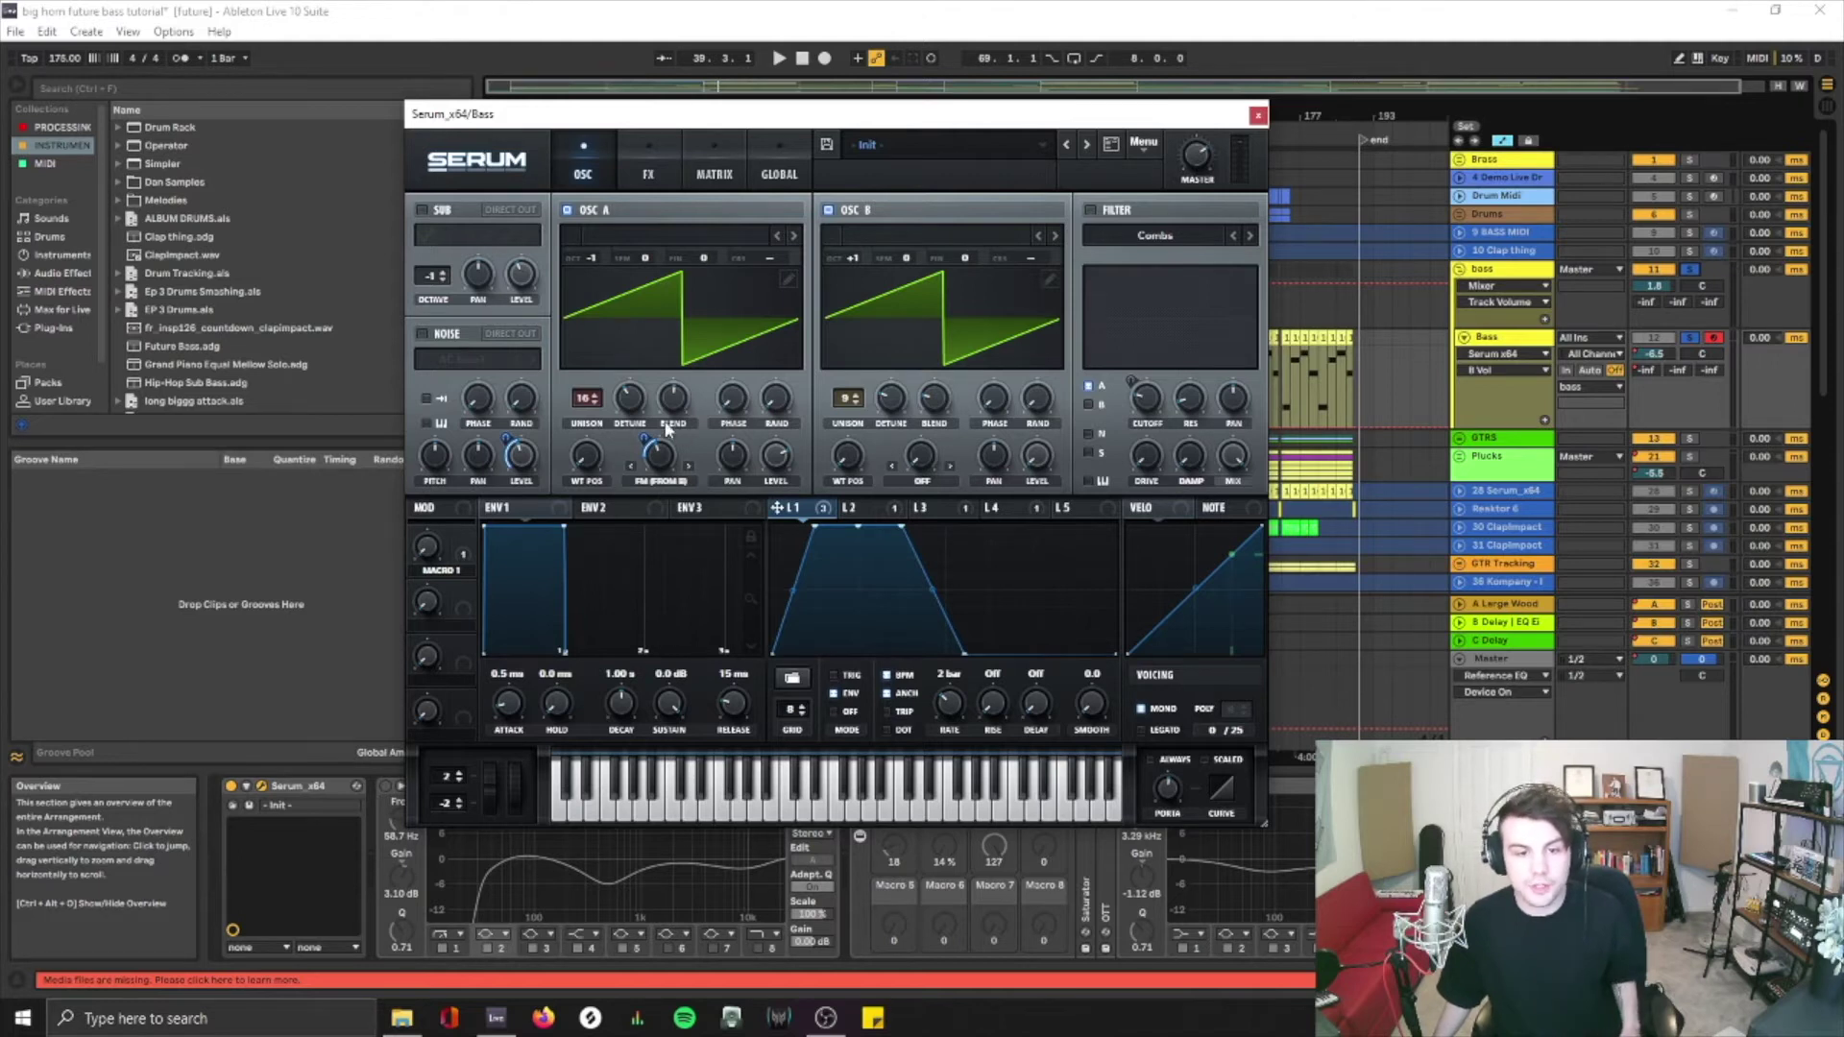
click(679, 488)
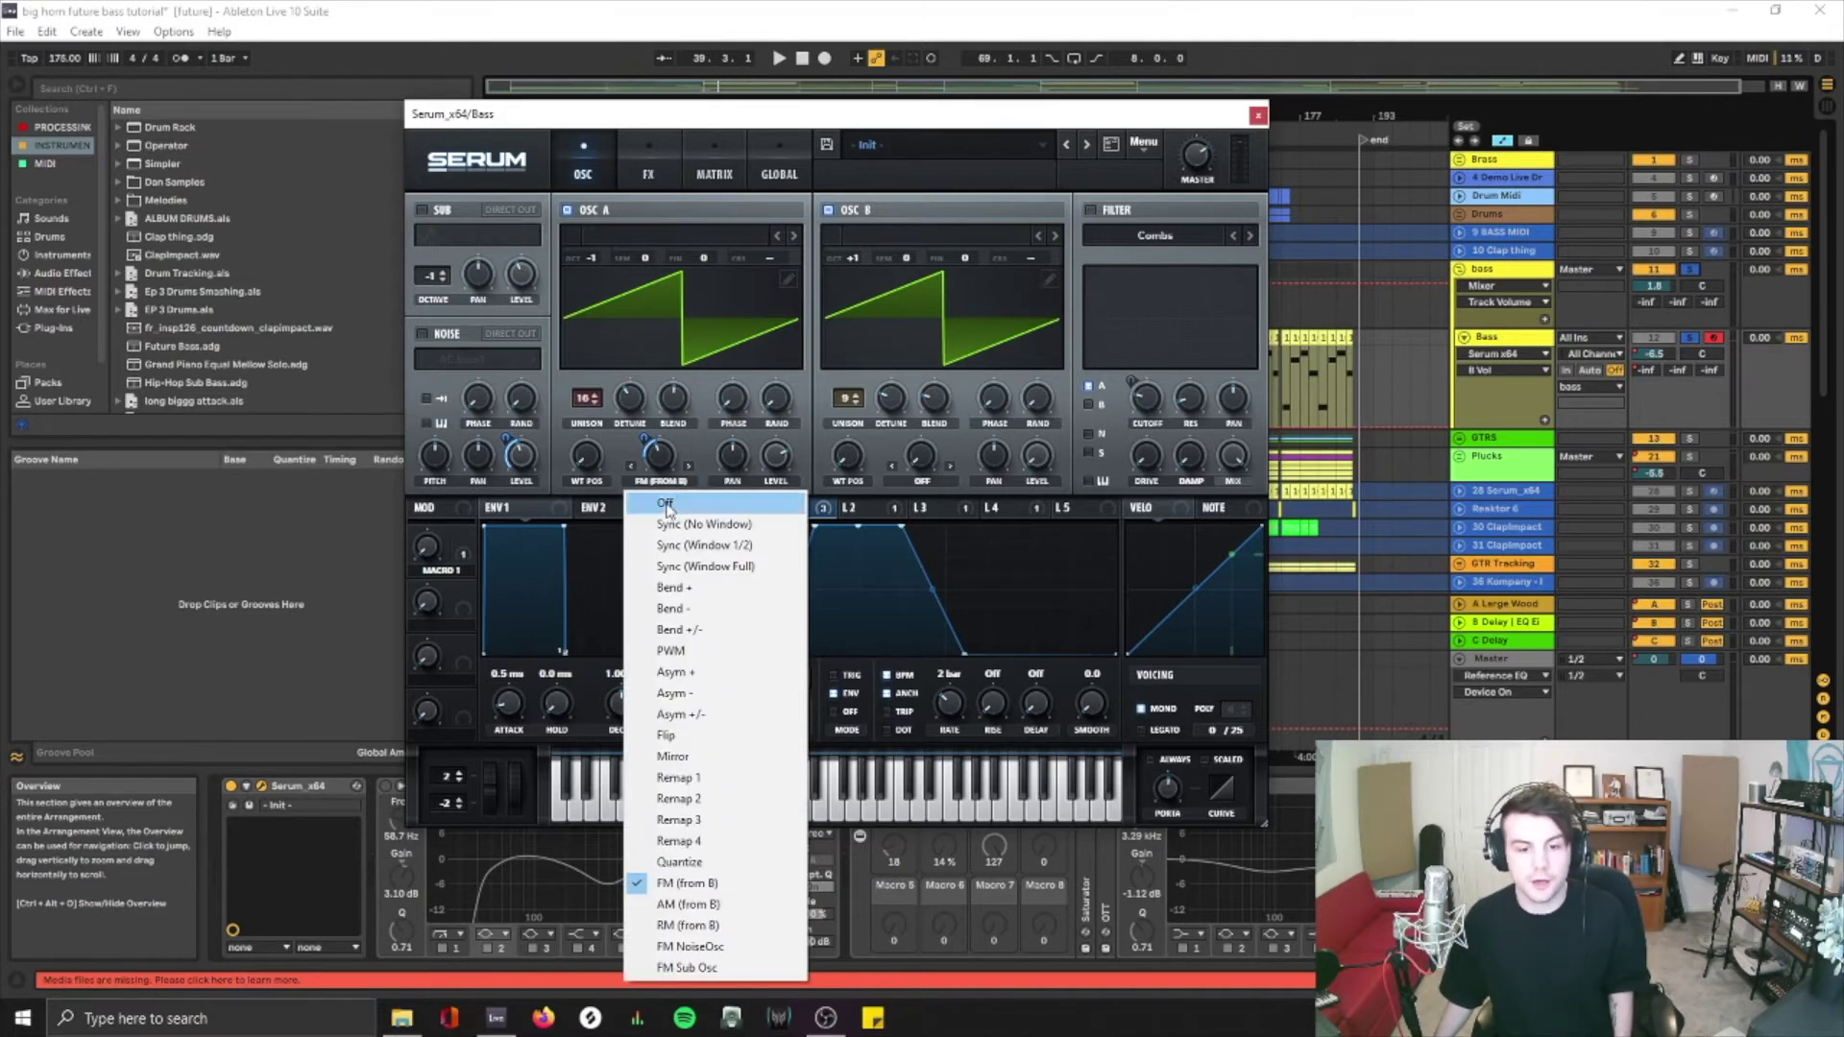
click(687, 882)
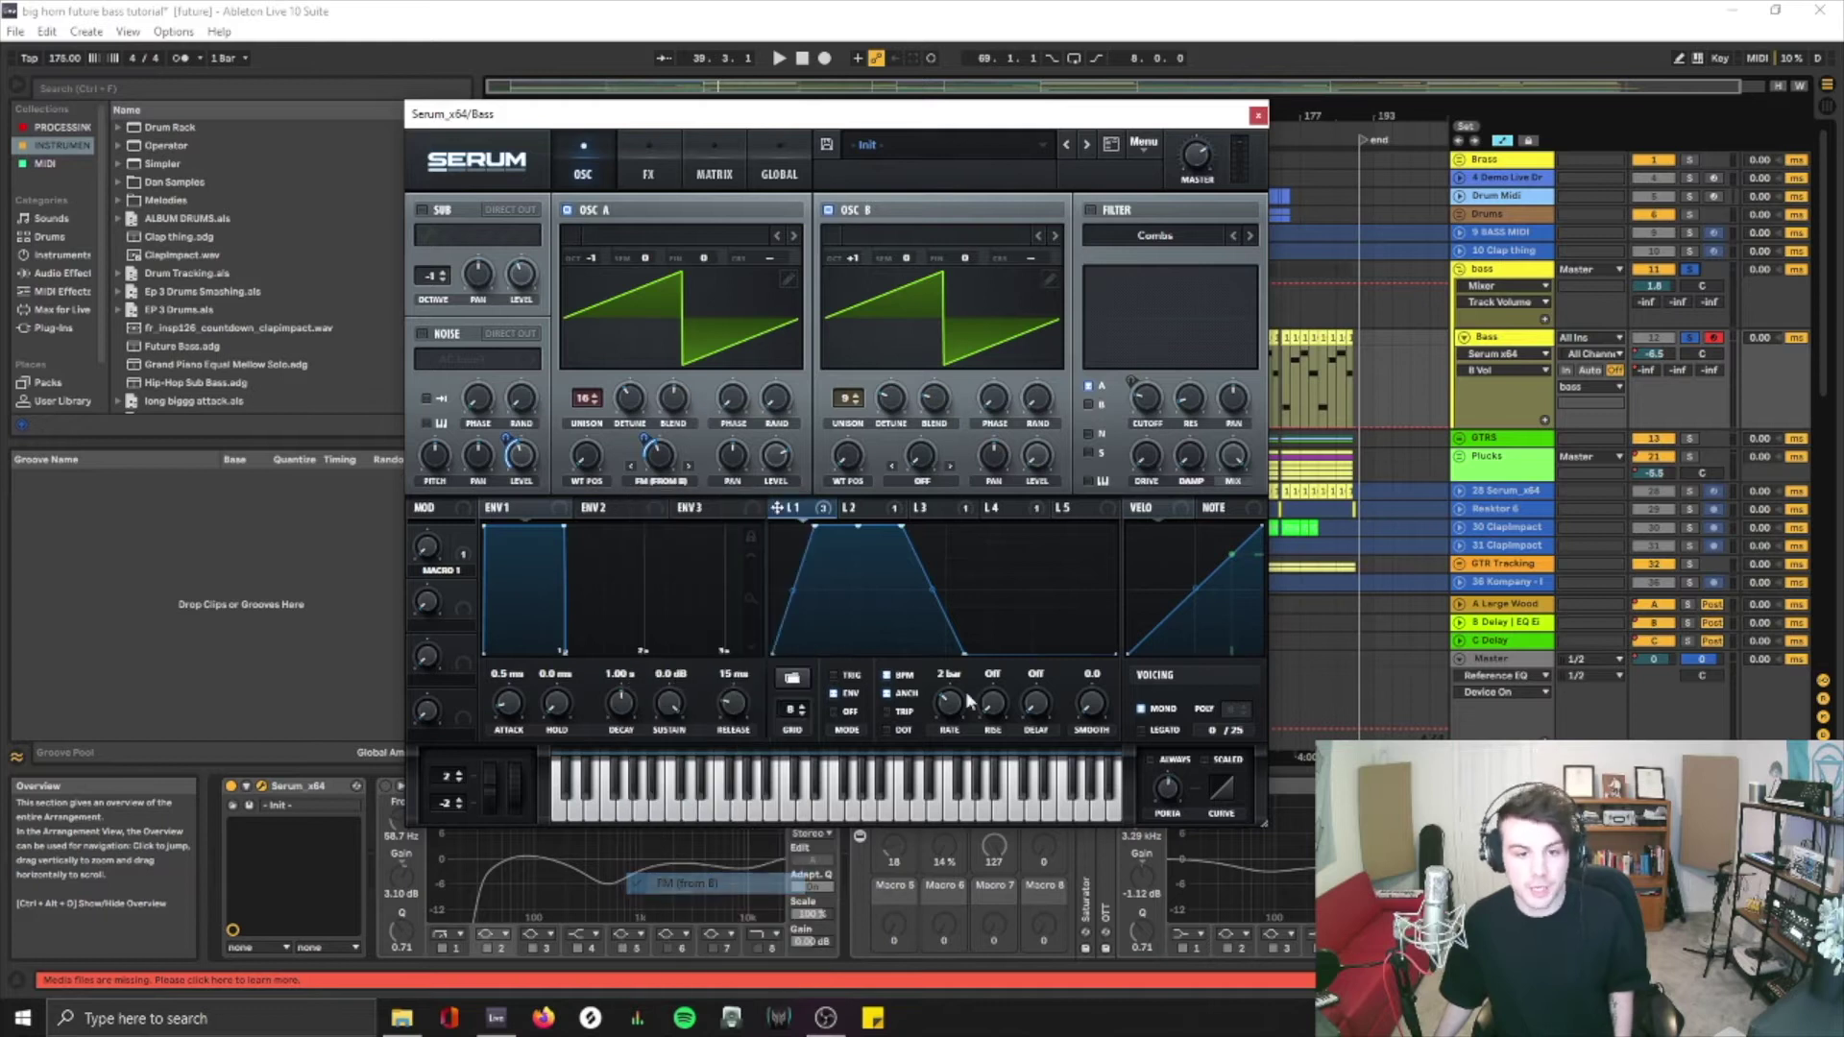
right_click(673, 442)
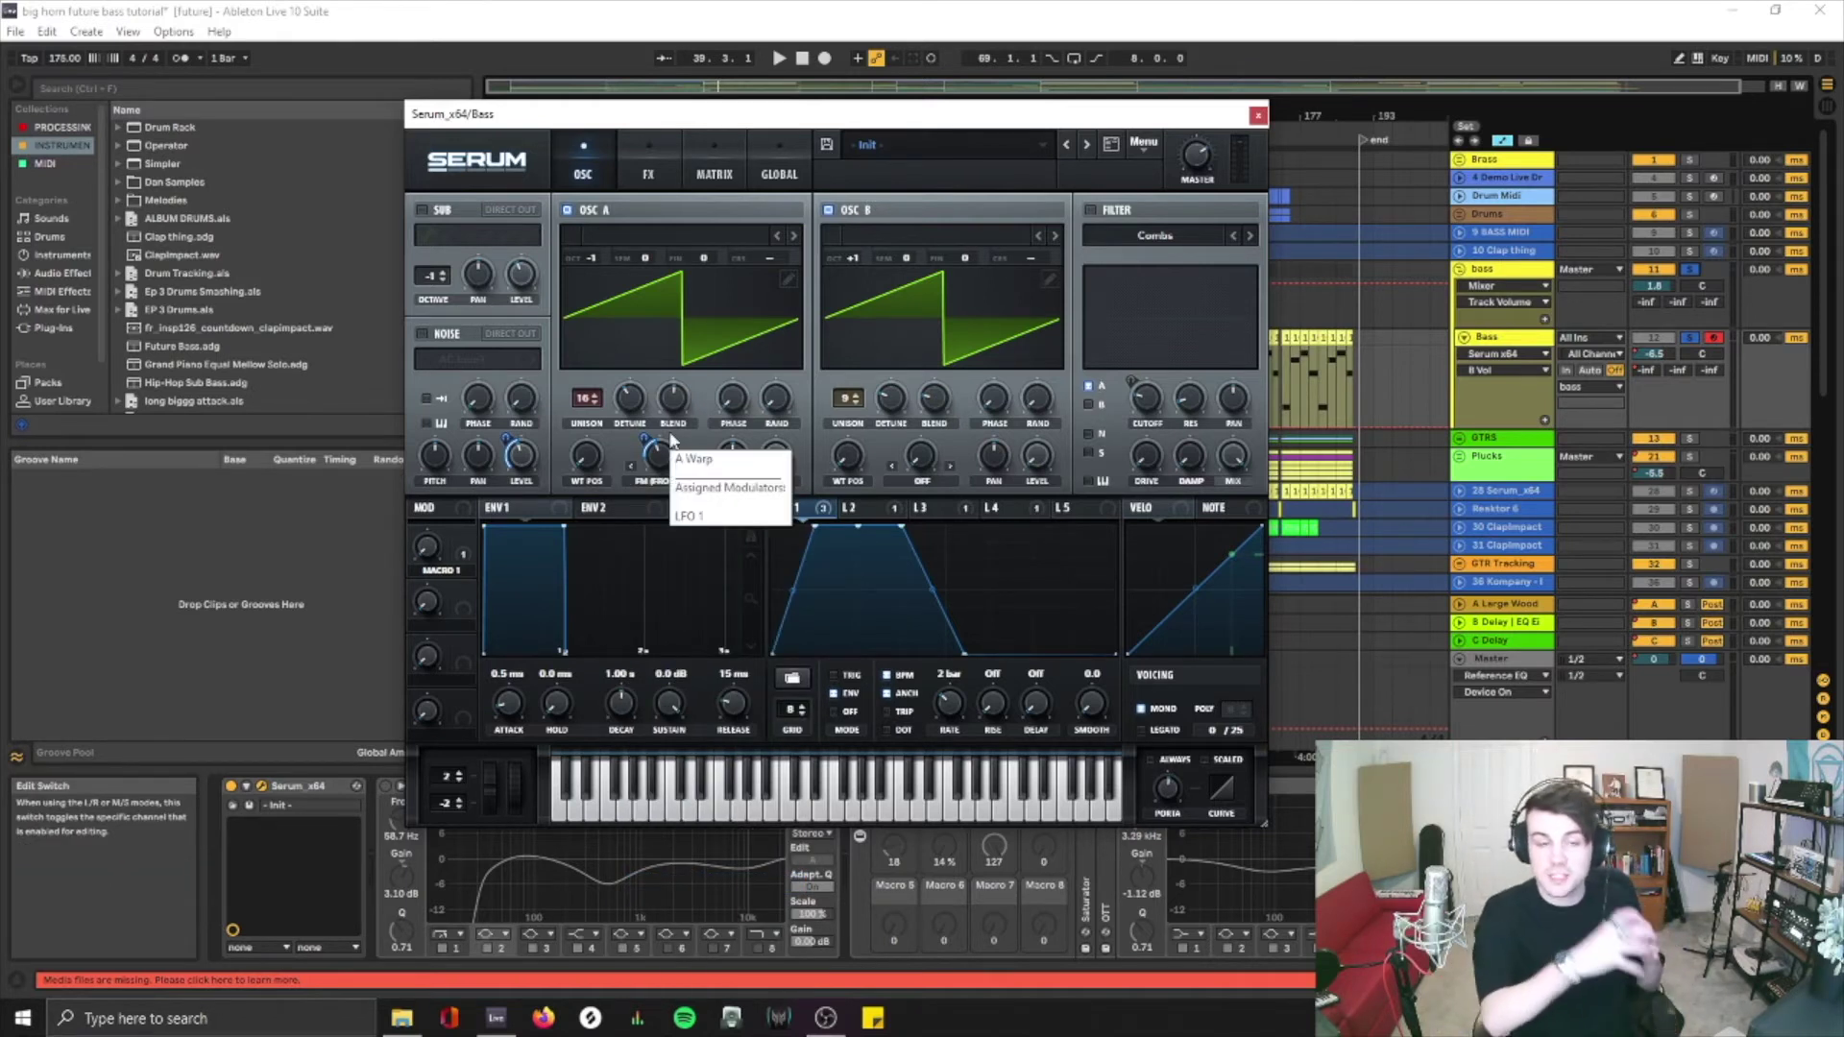
Check oscillator B's unison detune and play the bass with both oscillators running
click(899, 241)
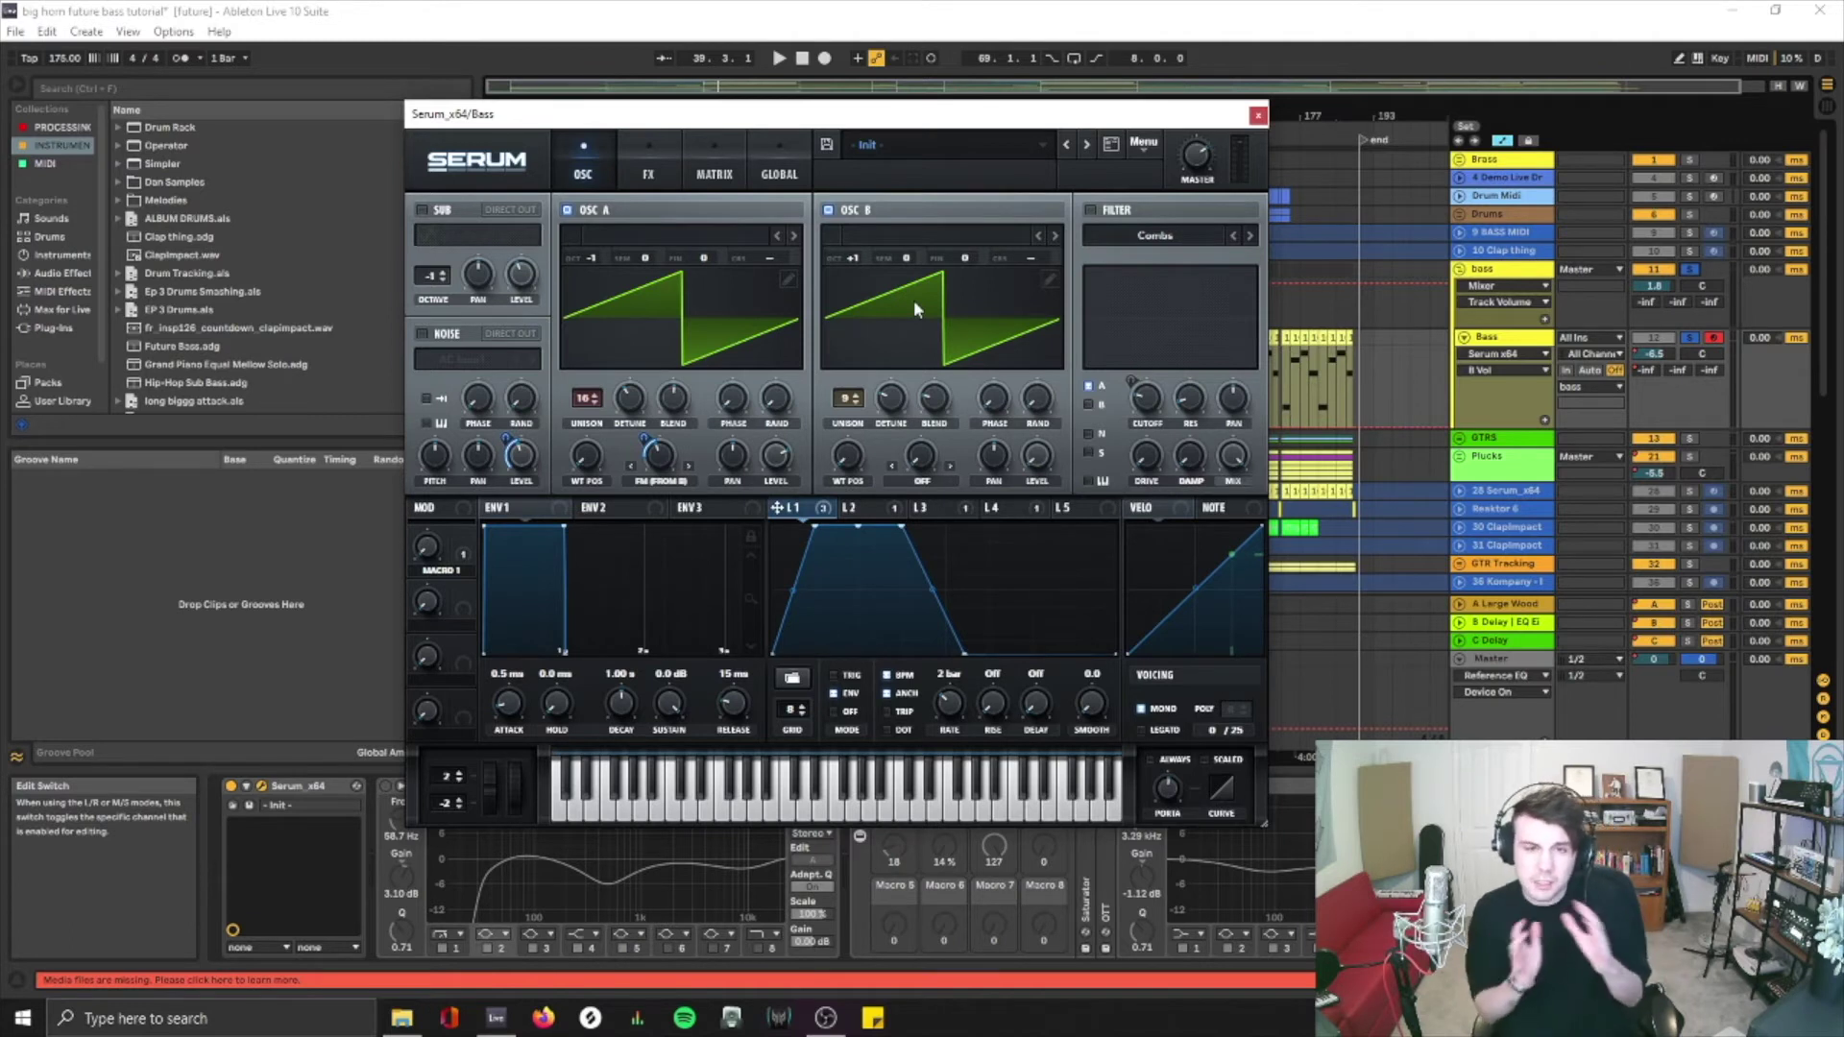
click(898, 403)
key(space)
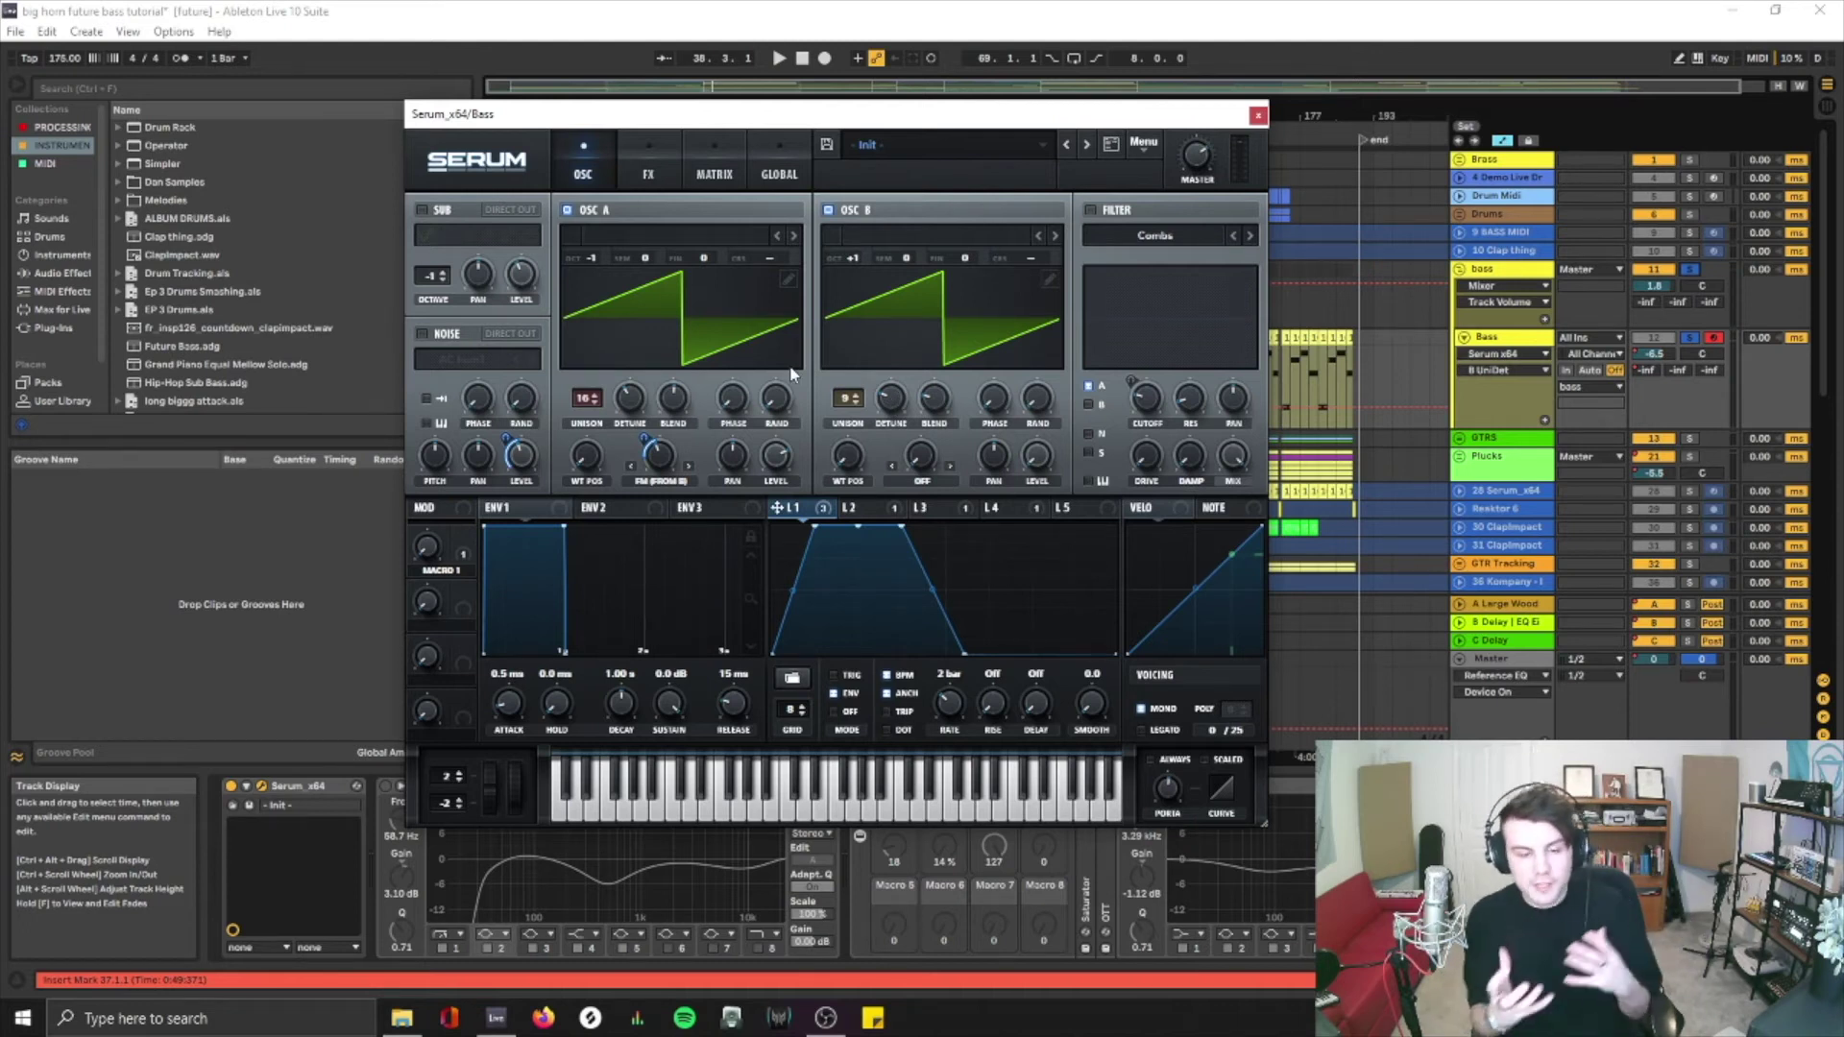
Examine the LFO 1 modulation on oscillator A's warp amount and the LFO curve, and listen to its effect
right_click(659, 454)
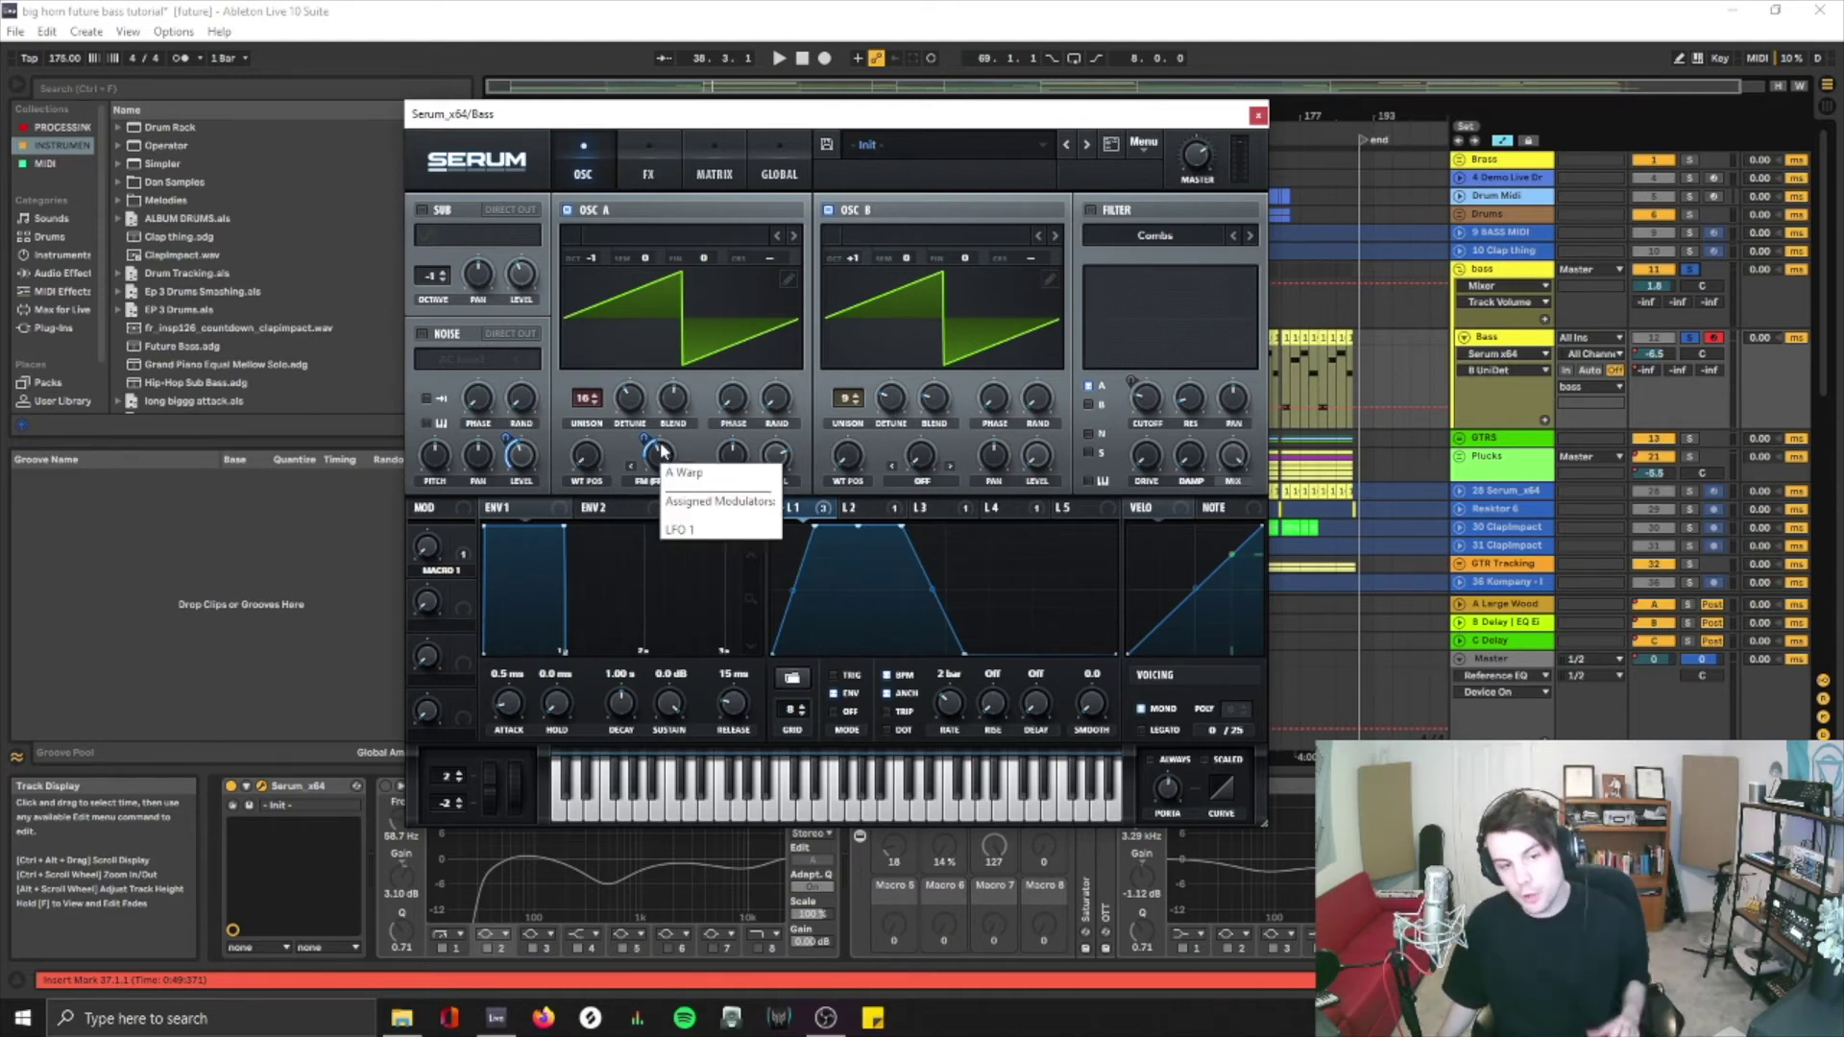
click(648, 464)
right_click(642, 461)
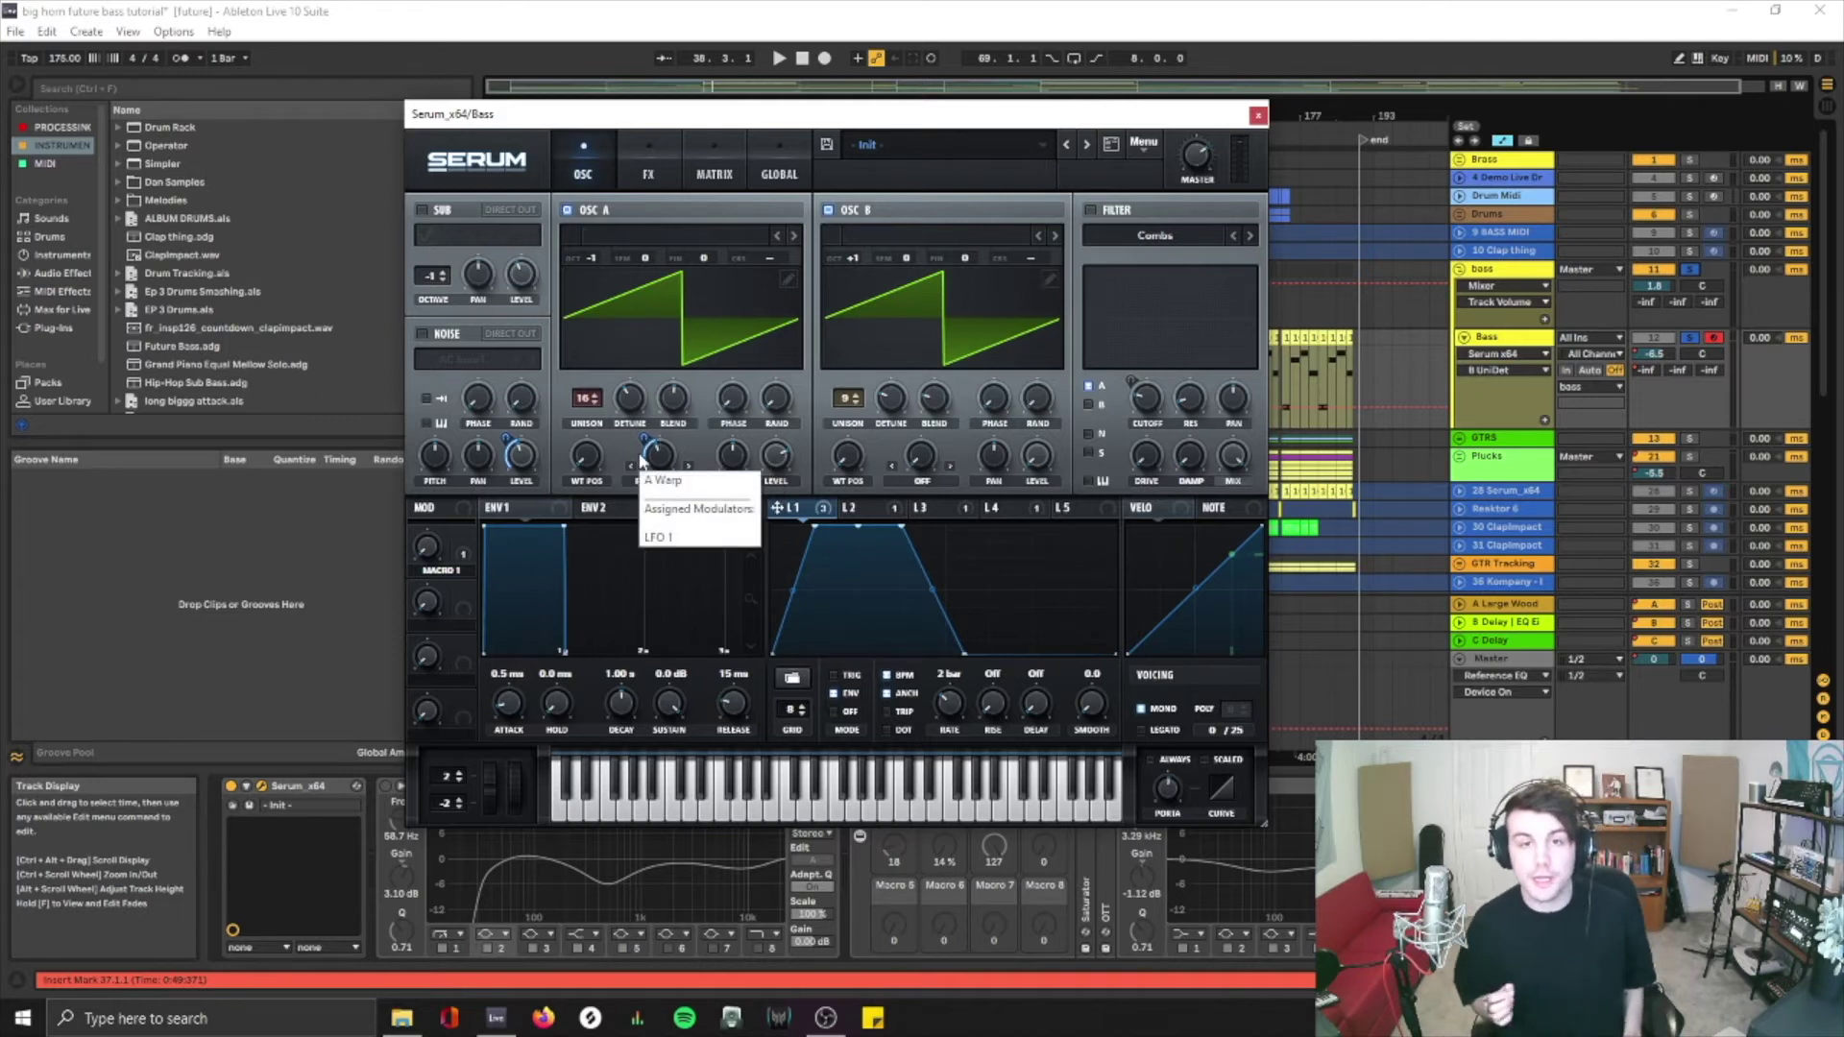
click(958, 607)
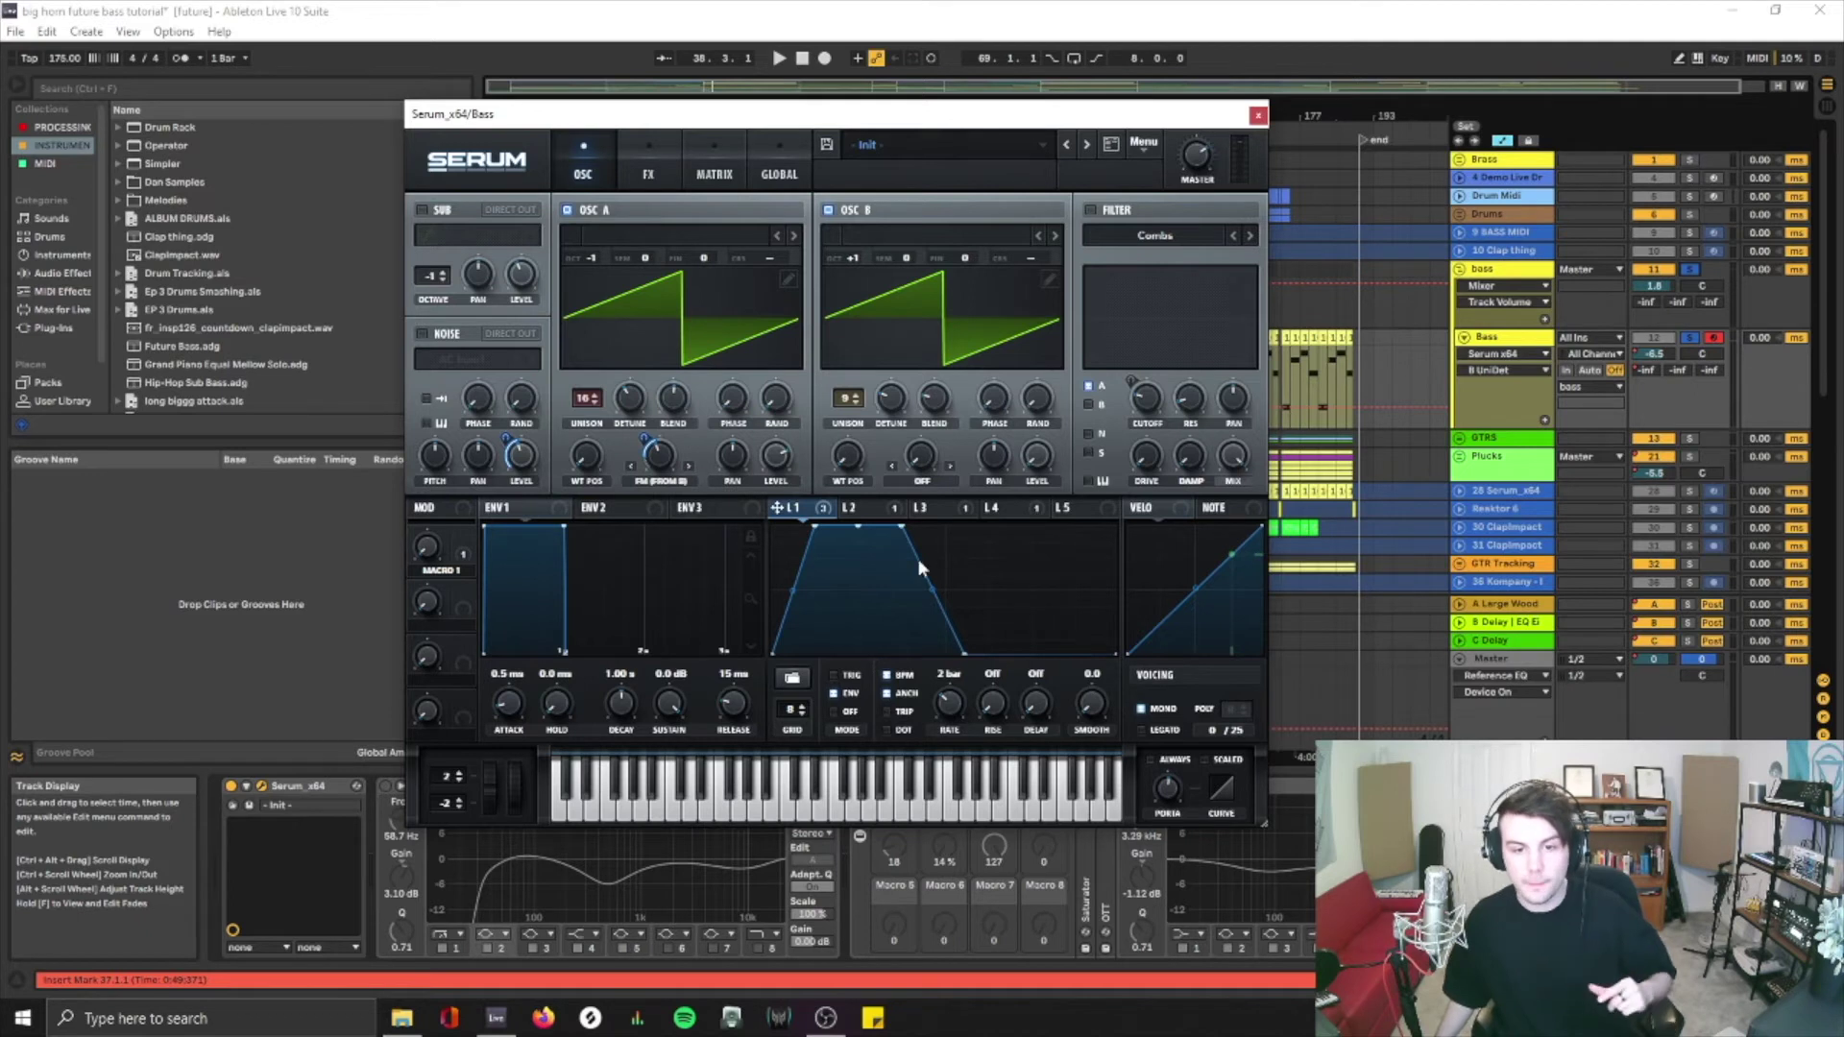
click(652, 446)
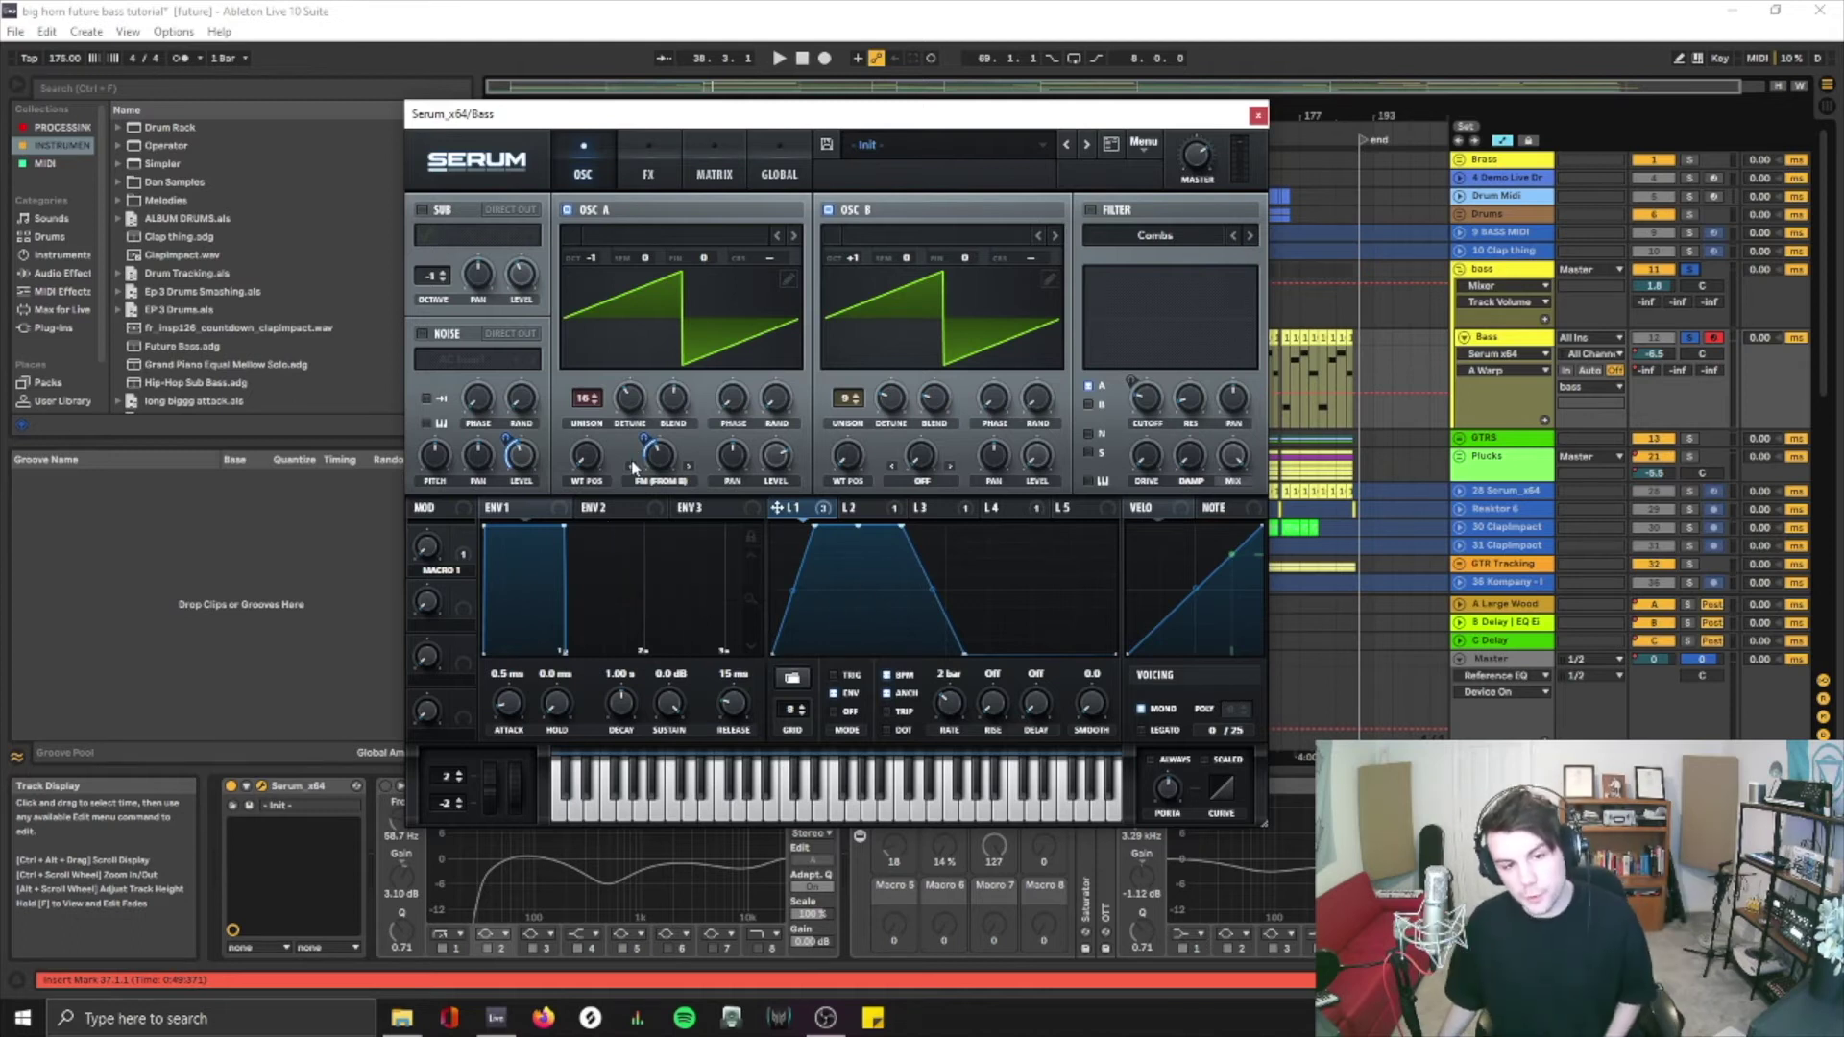
key(space)
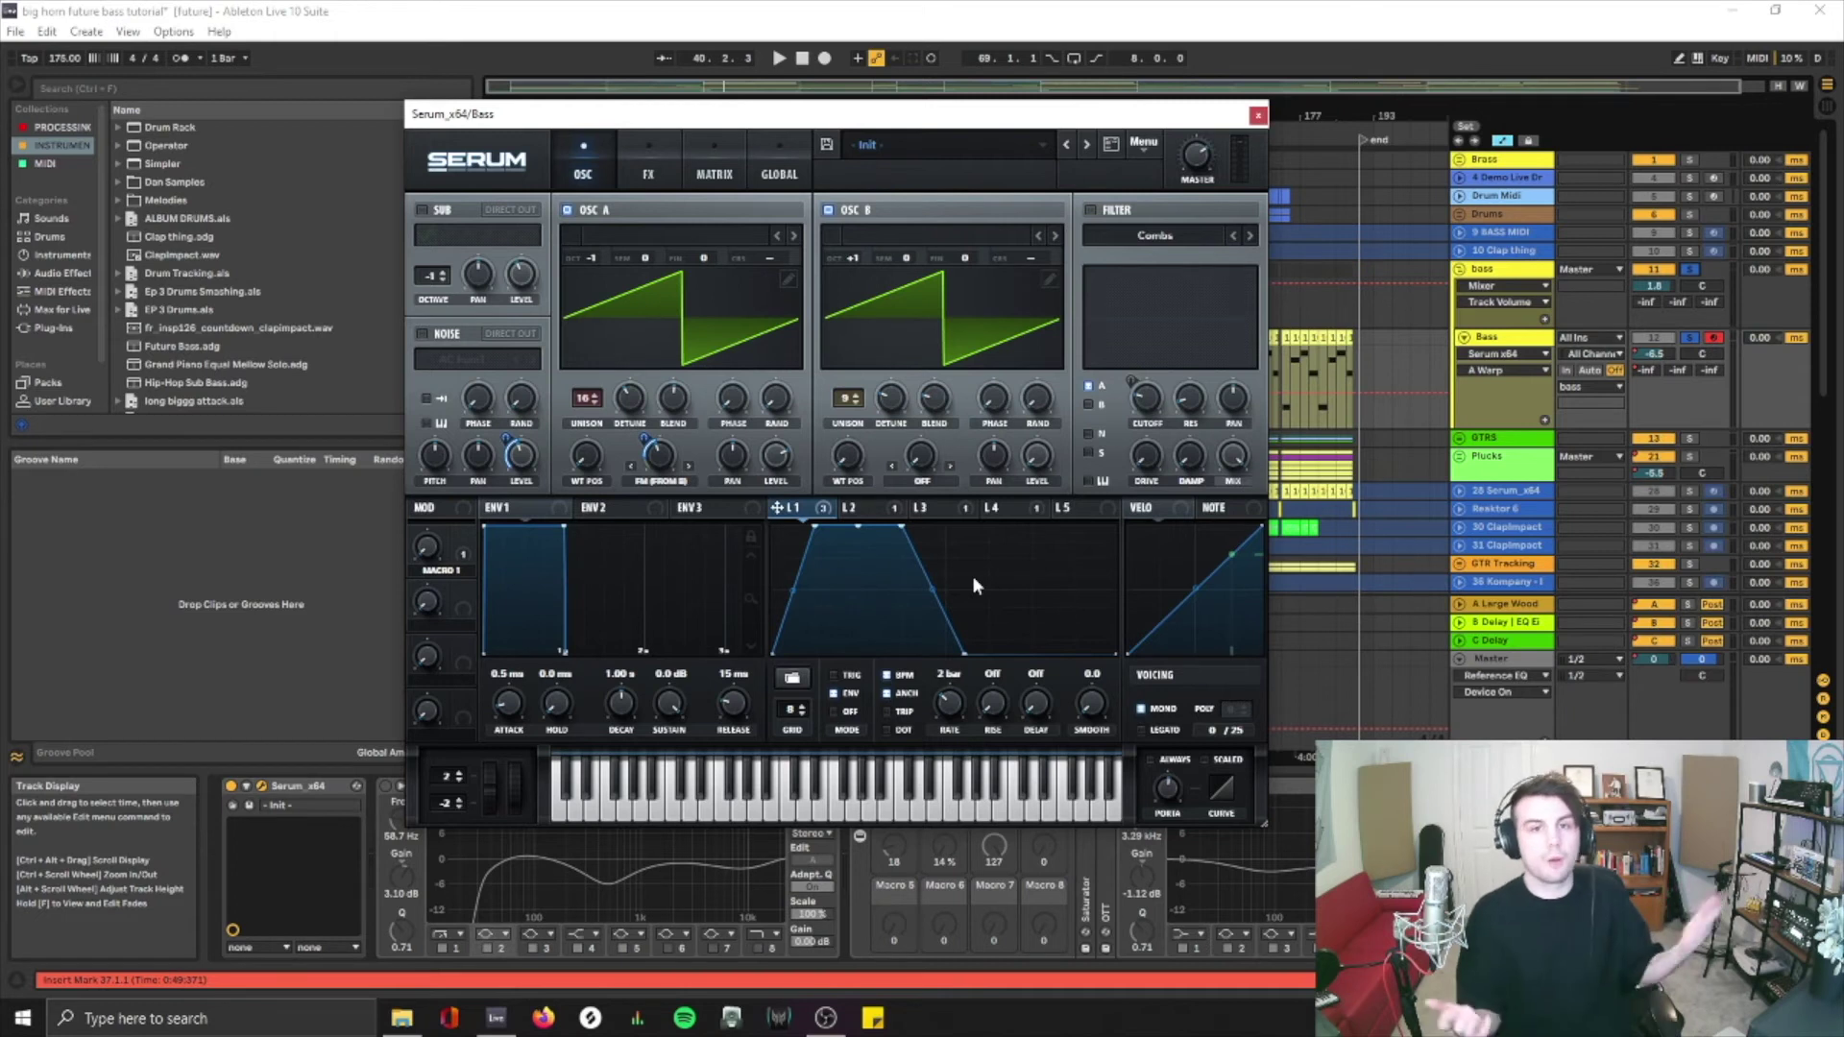
Try extra peaks in the flat tail of the LFO 1 curve, audition them and delete the added points
double_click(1020, 599)
double_click(1093, 589)
double_click(1028, 562)
key(space)
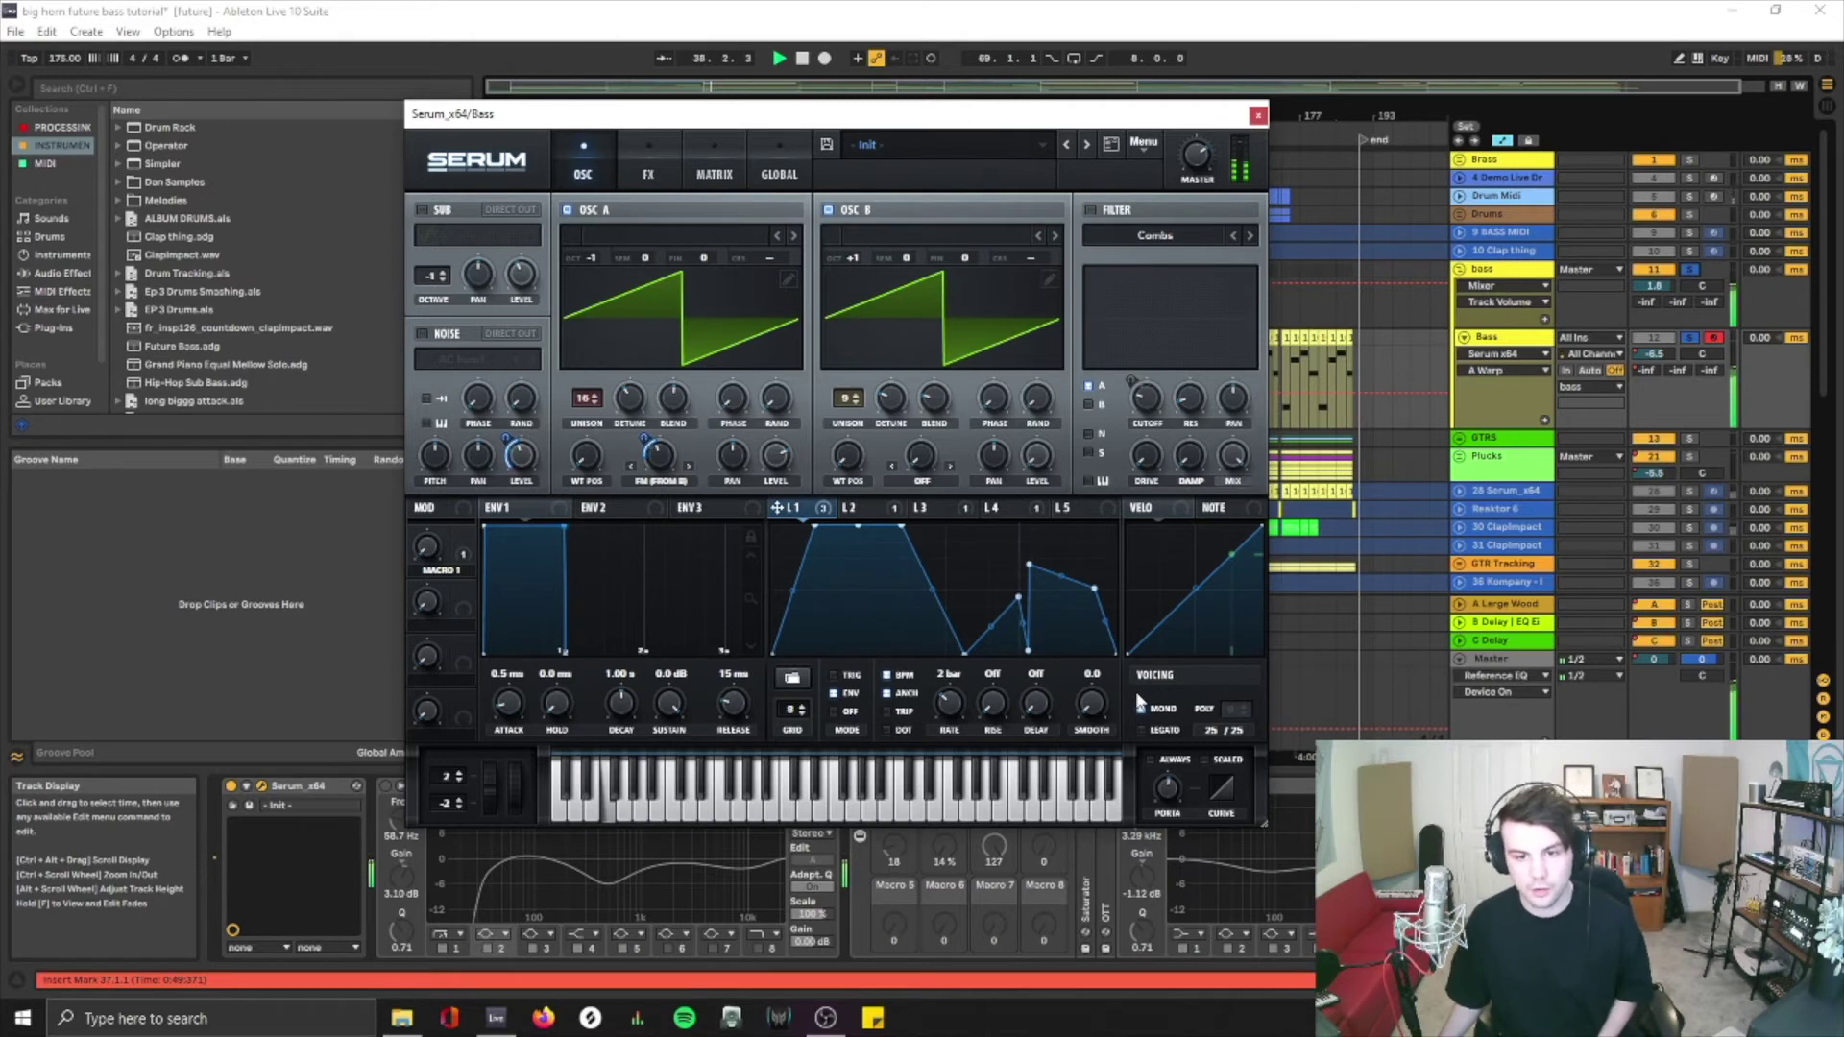
double_click(1029, 566)
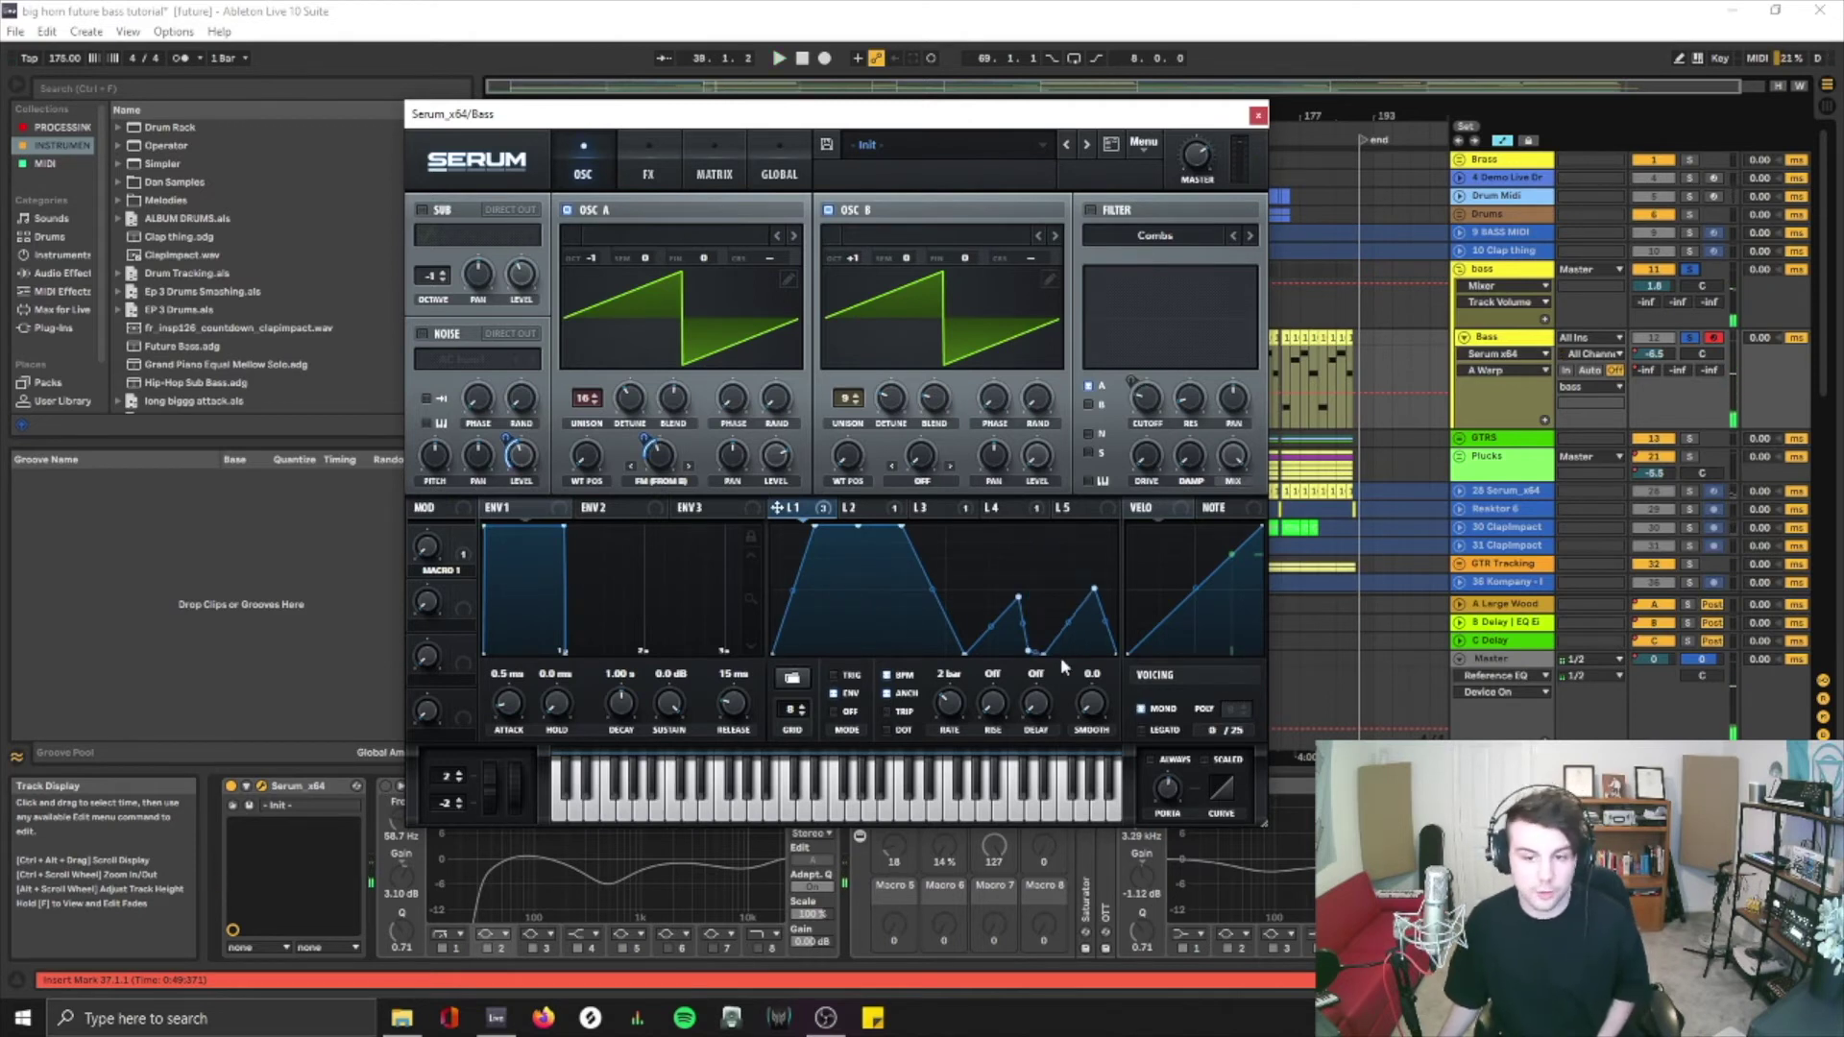
double_click(1029, 654)
double_click(1018, 596)
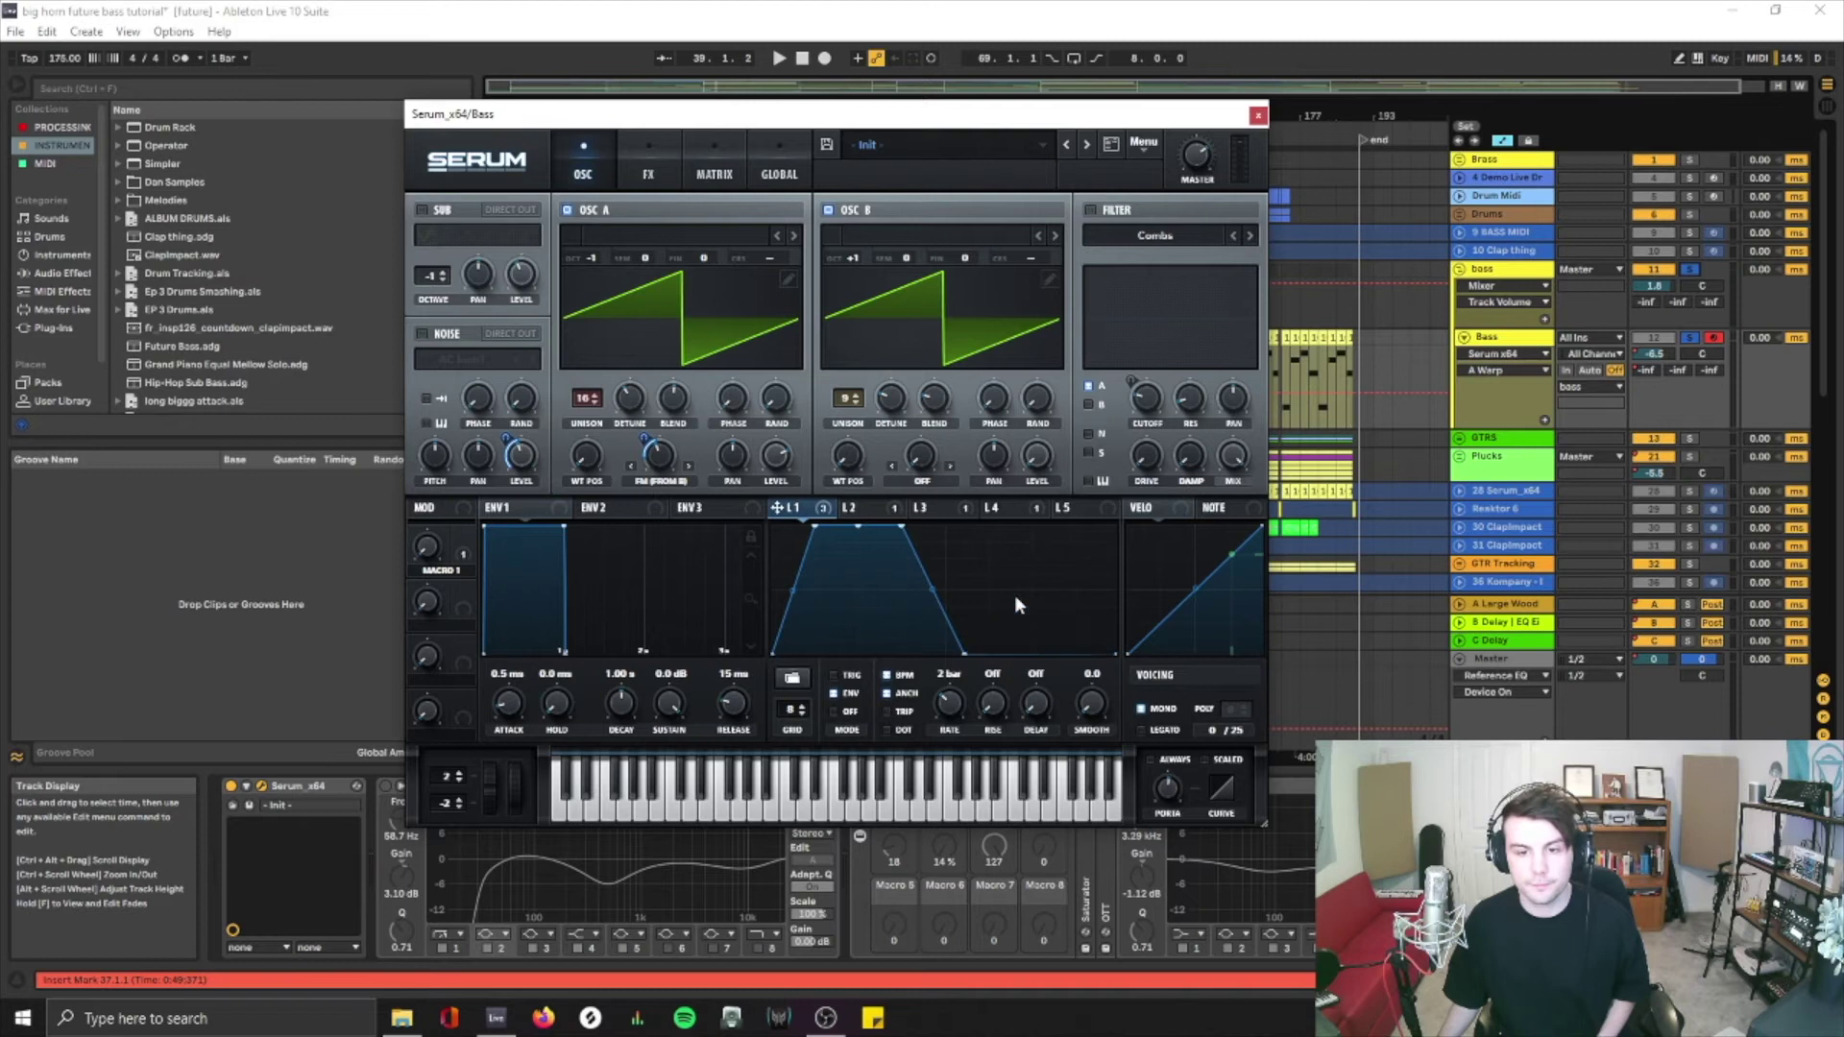
Switch on the sub oscillator and enable the Diode 2 distortion and the Combs filter effects
click(424, 209)
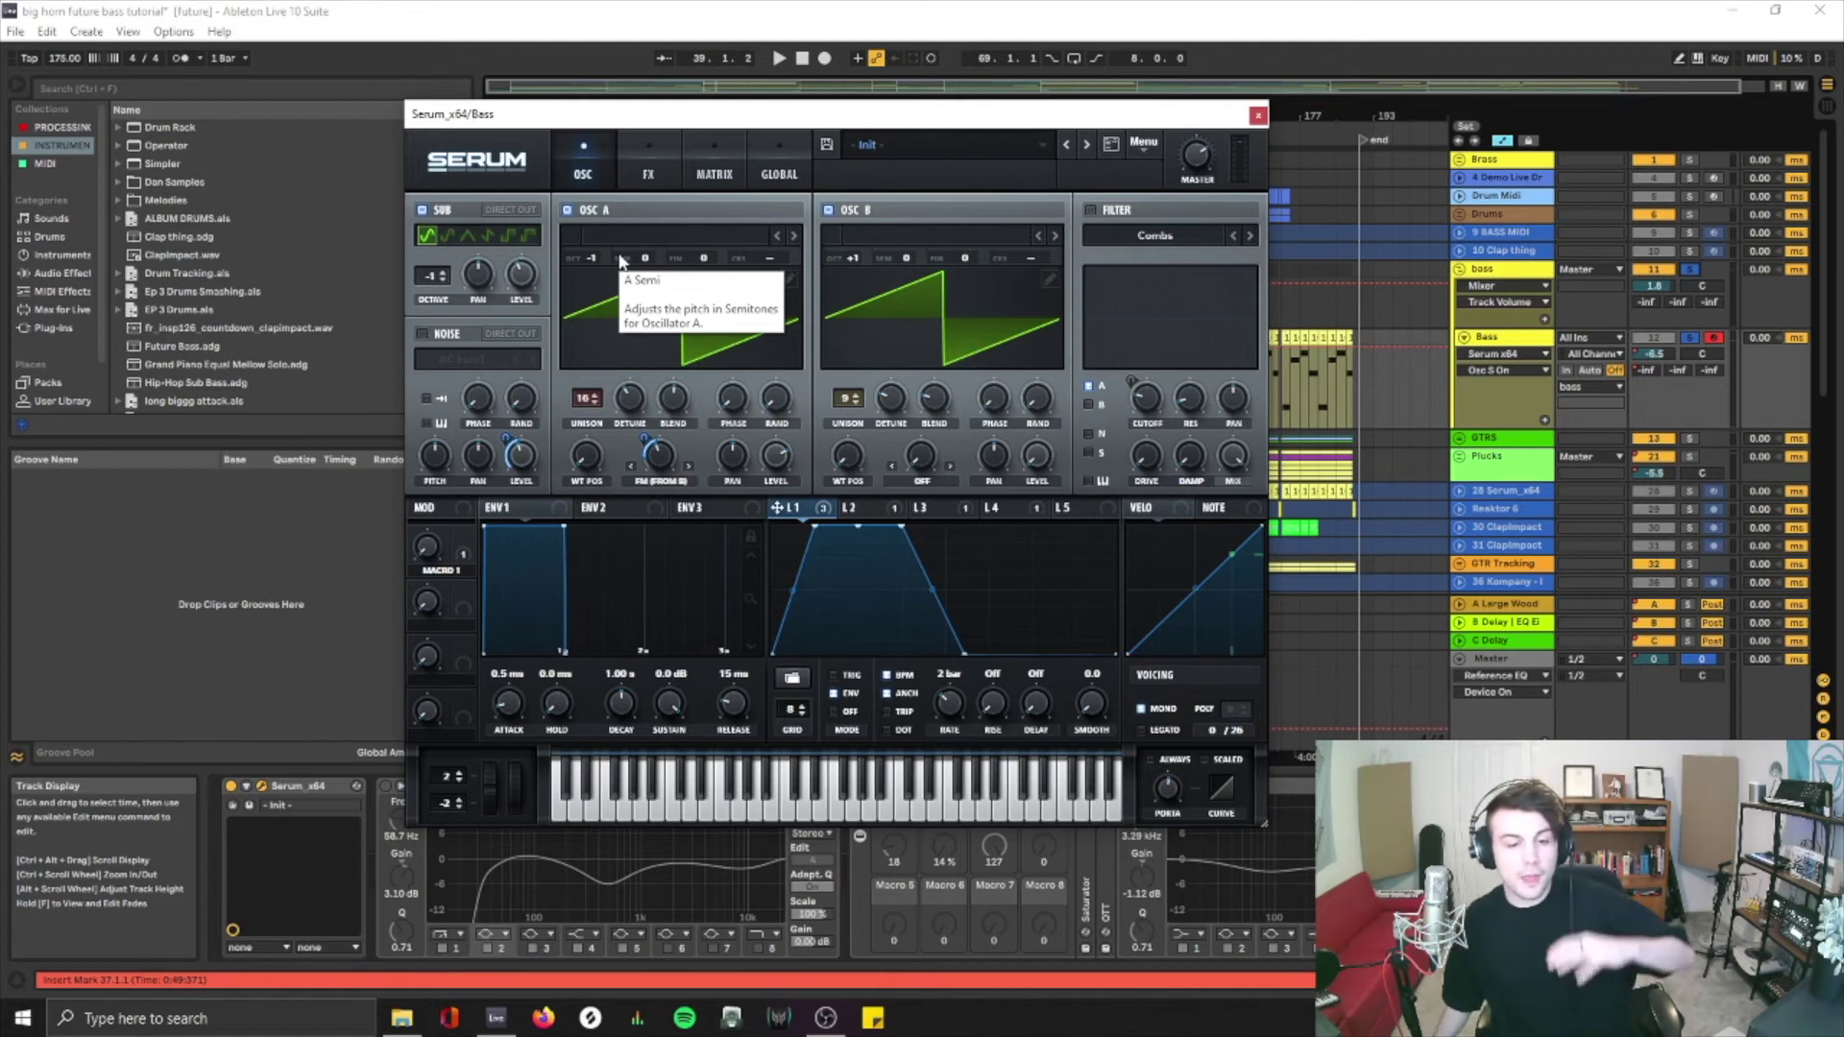
click(653, 146)
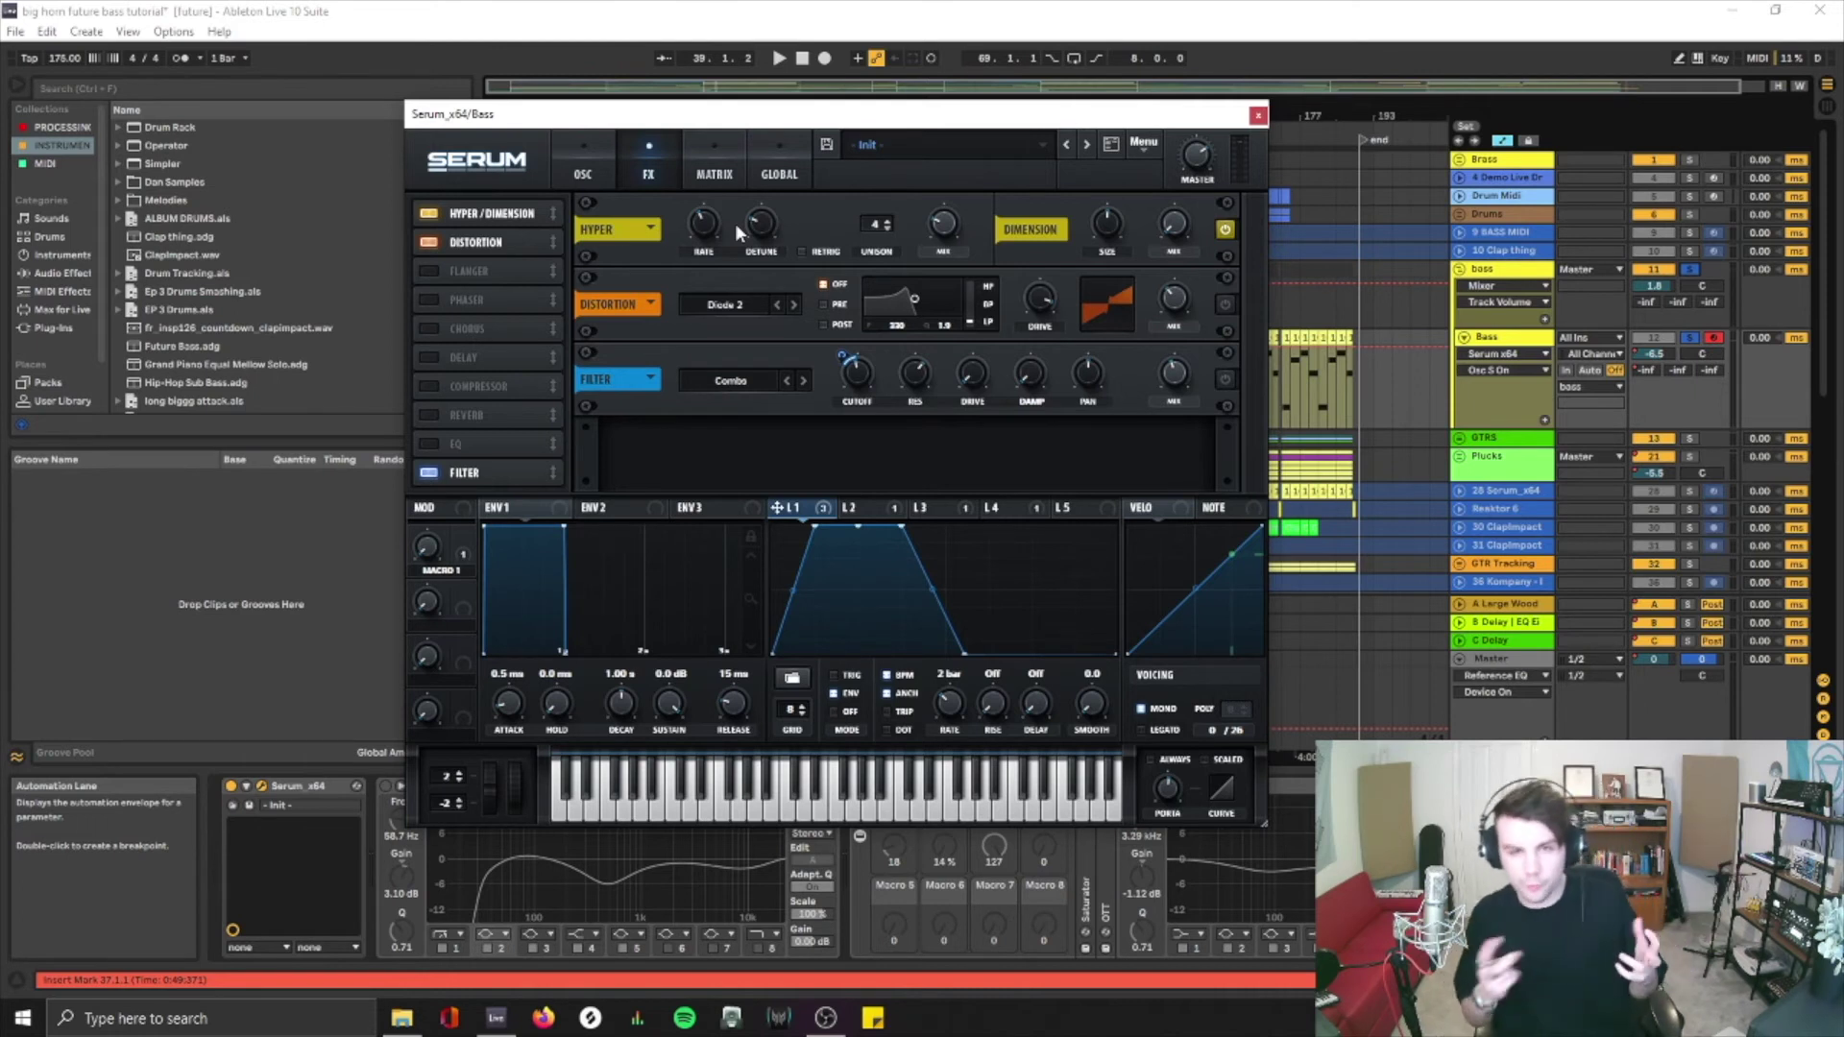
click(1225, 382)
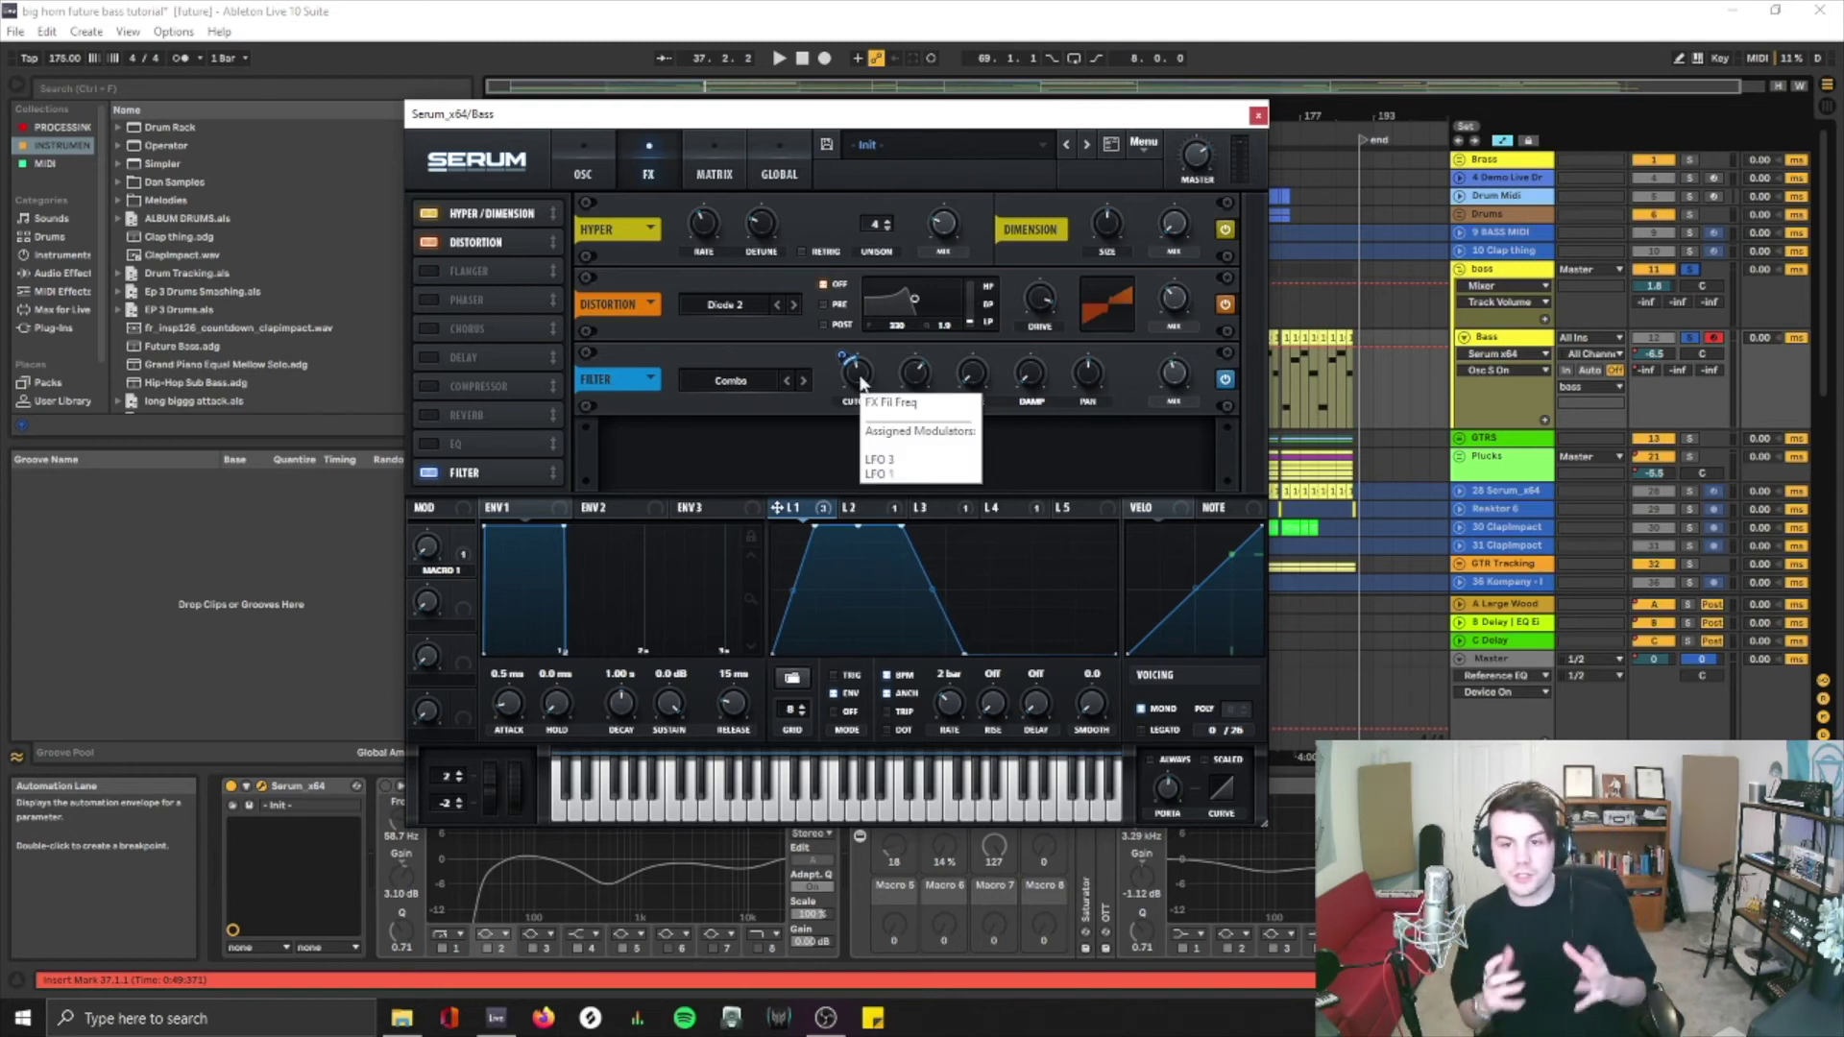
Play the bass with the effects running, checking the effects filter's mix and the distortion drive
key(space)
click(1176, 375)
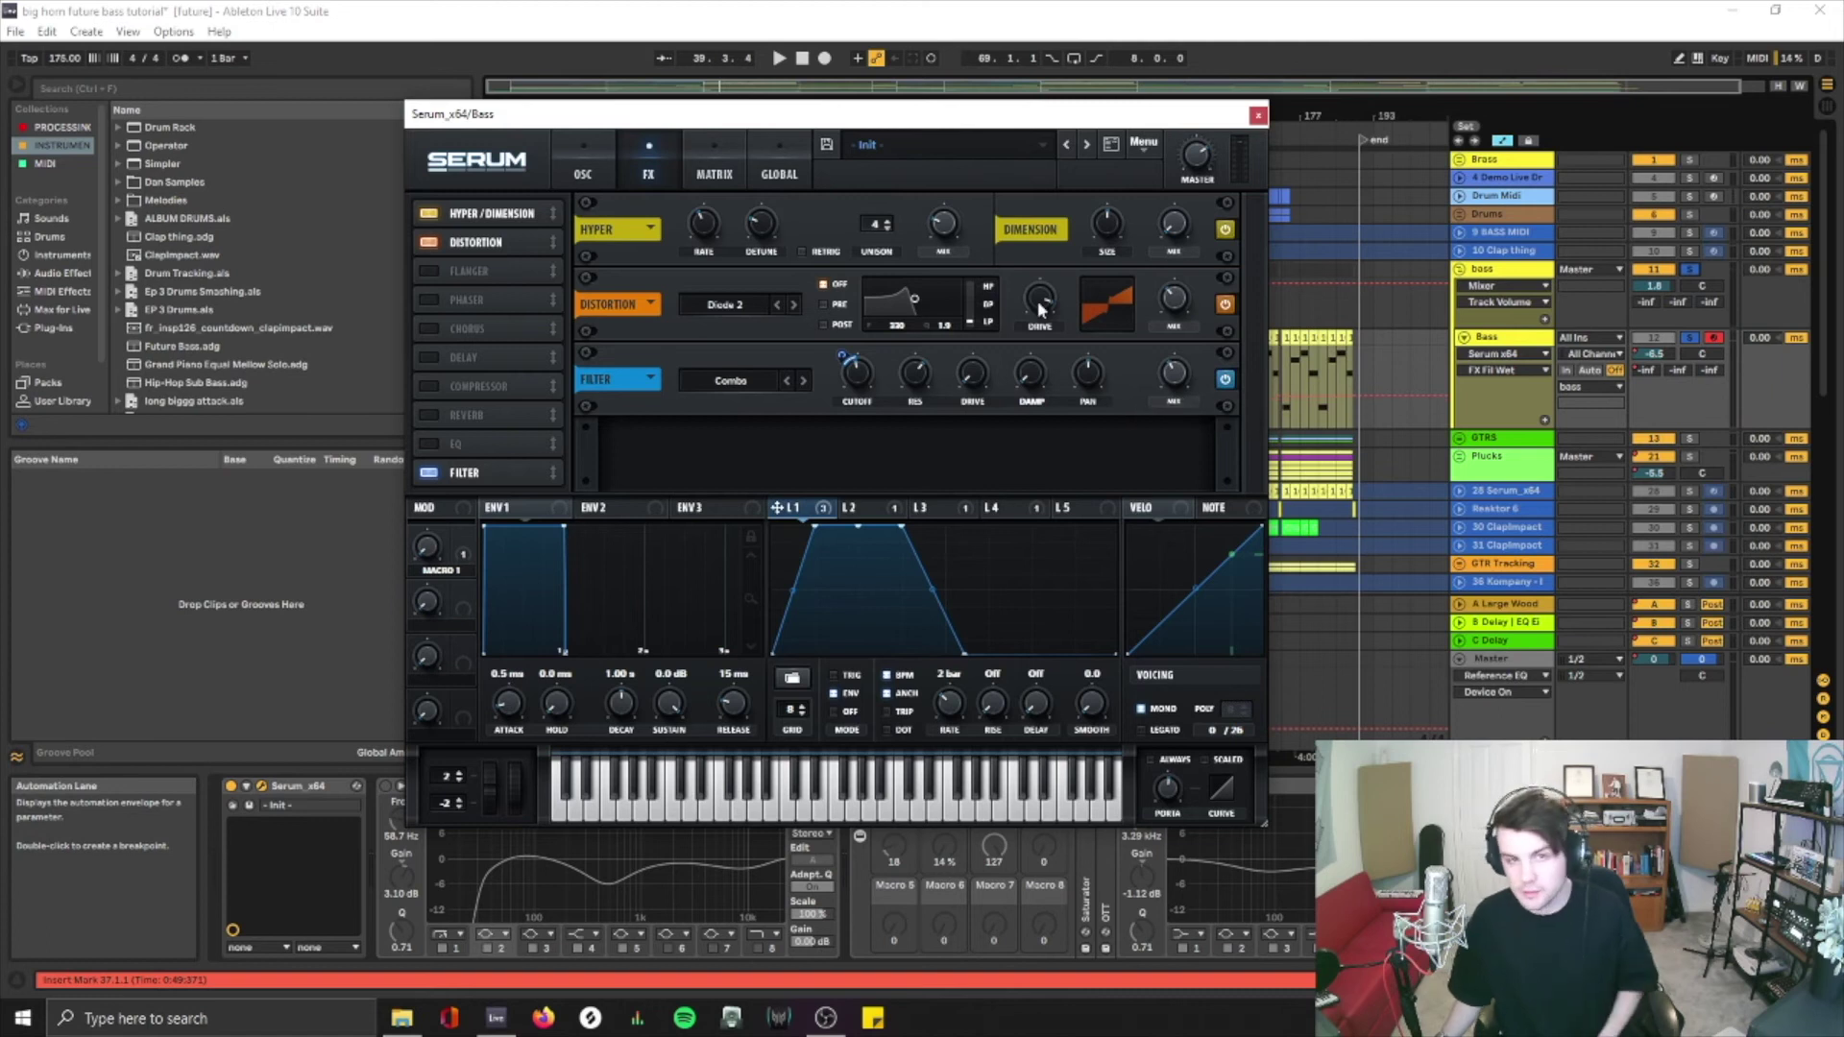
key(space)
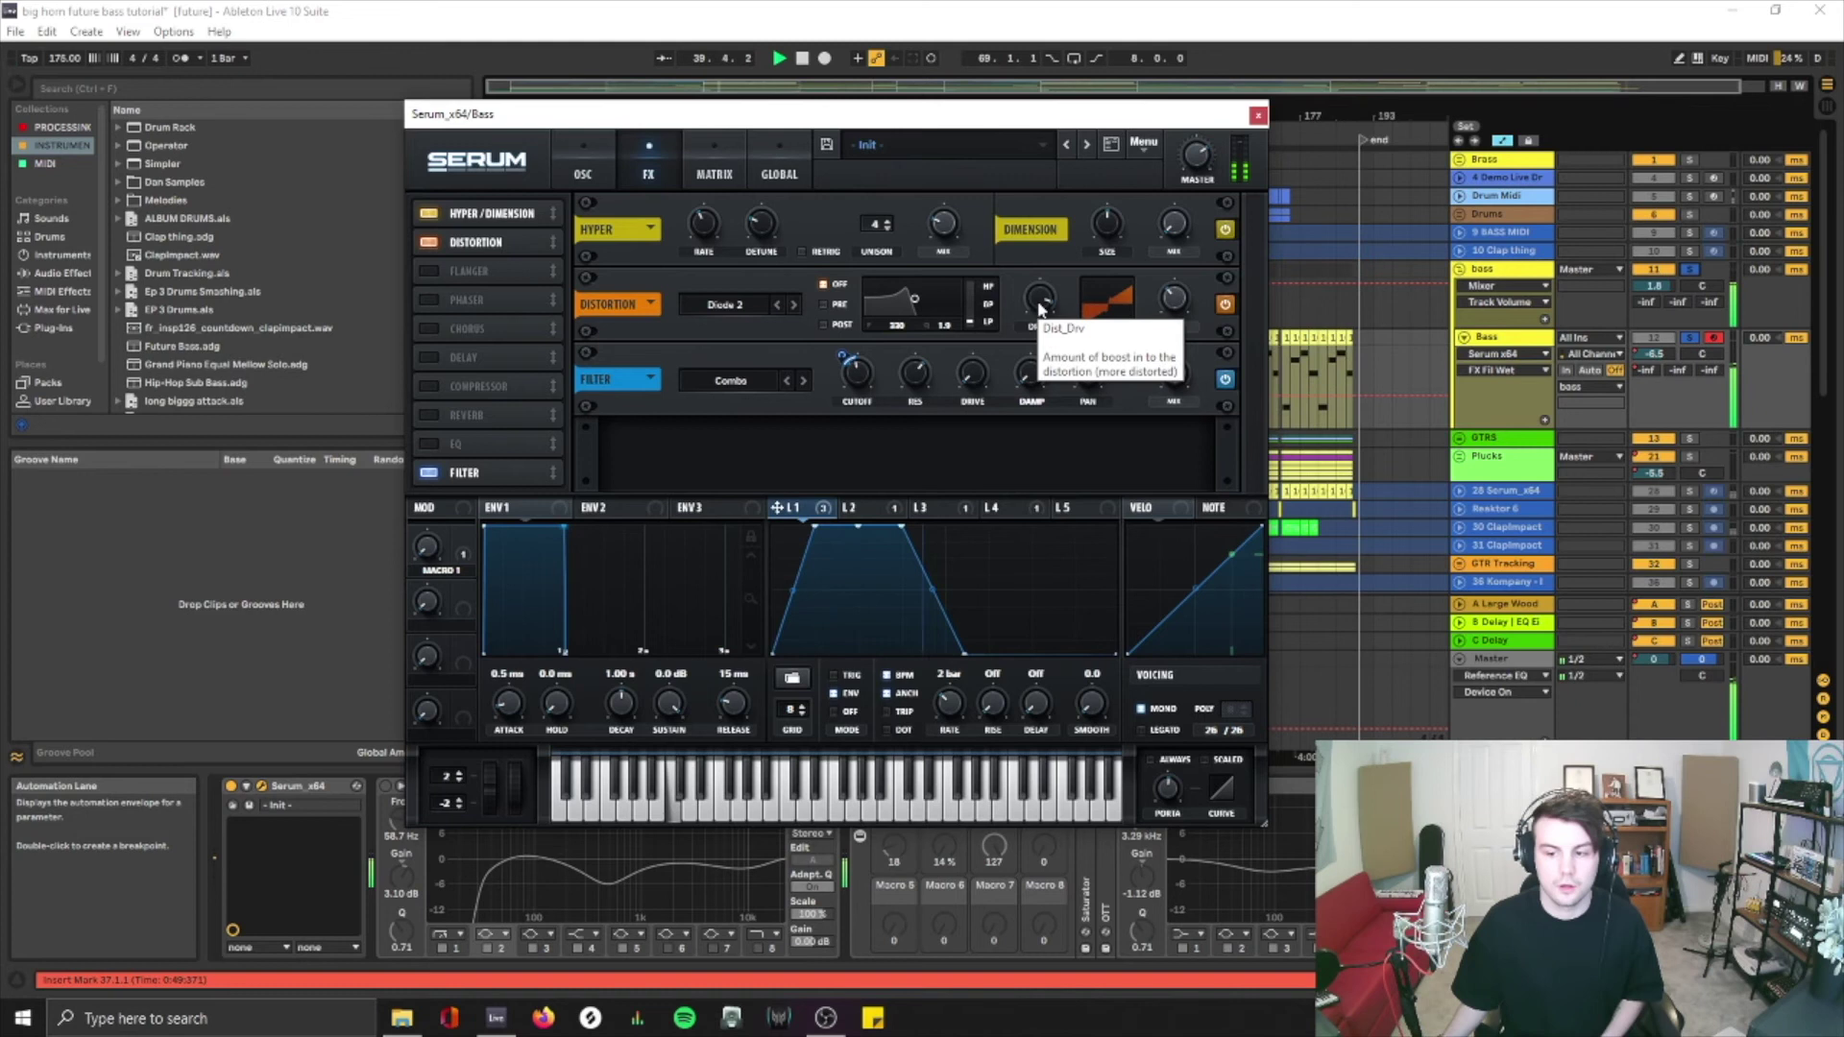
Stop playback, close the Serum window, and enable the EQ Eight and PHAT_RACK devices on the Bass track
key(space)
click(1259, 116)
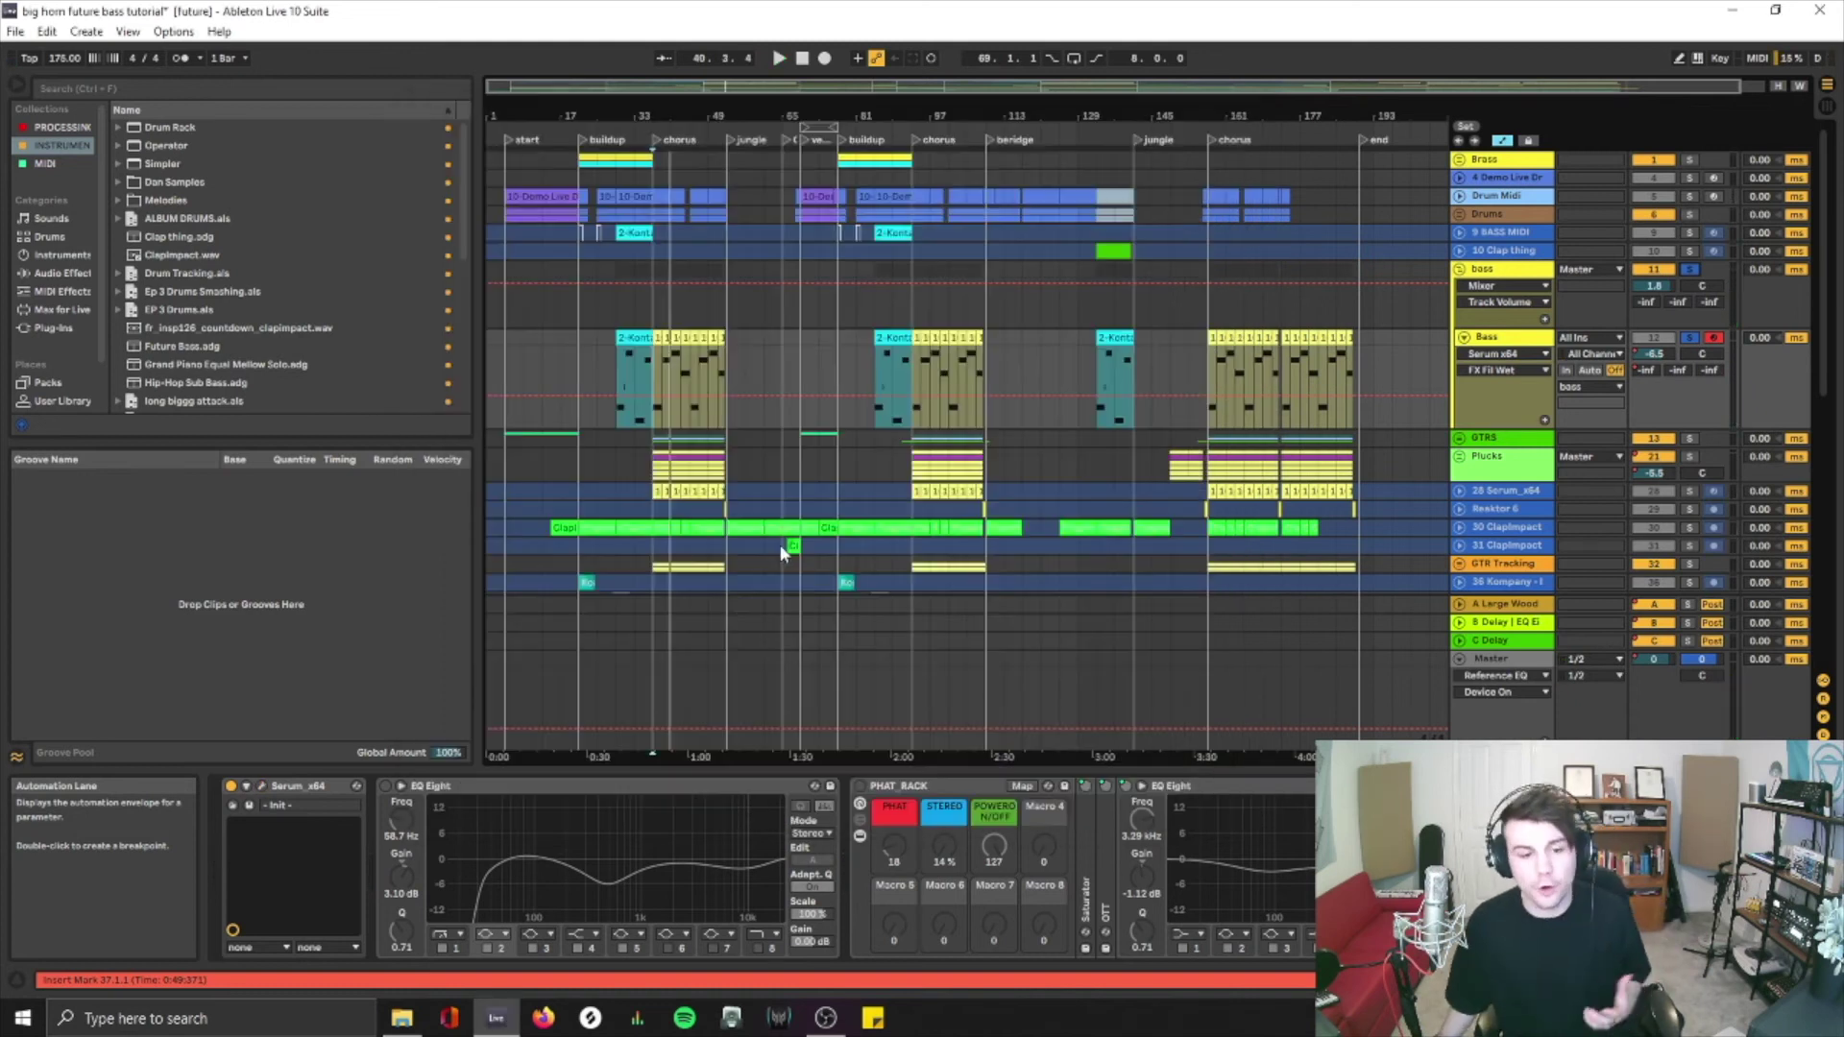
click(389, 789)
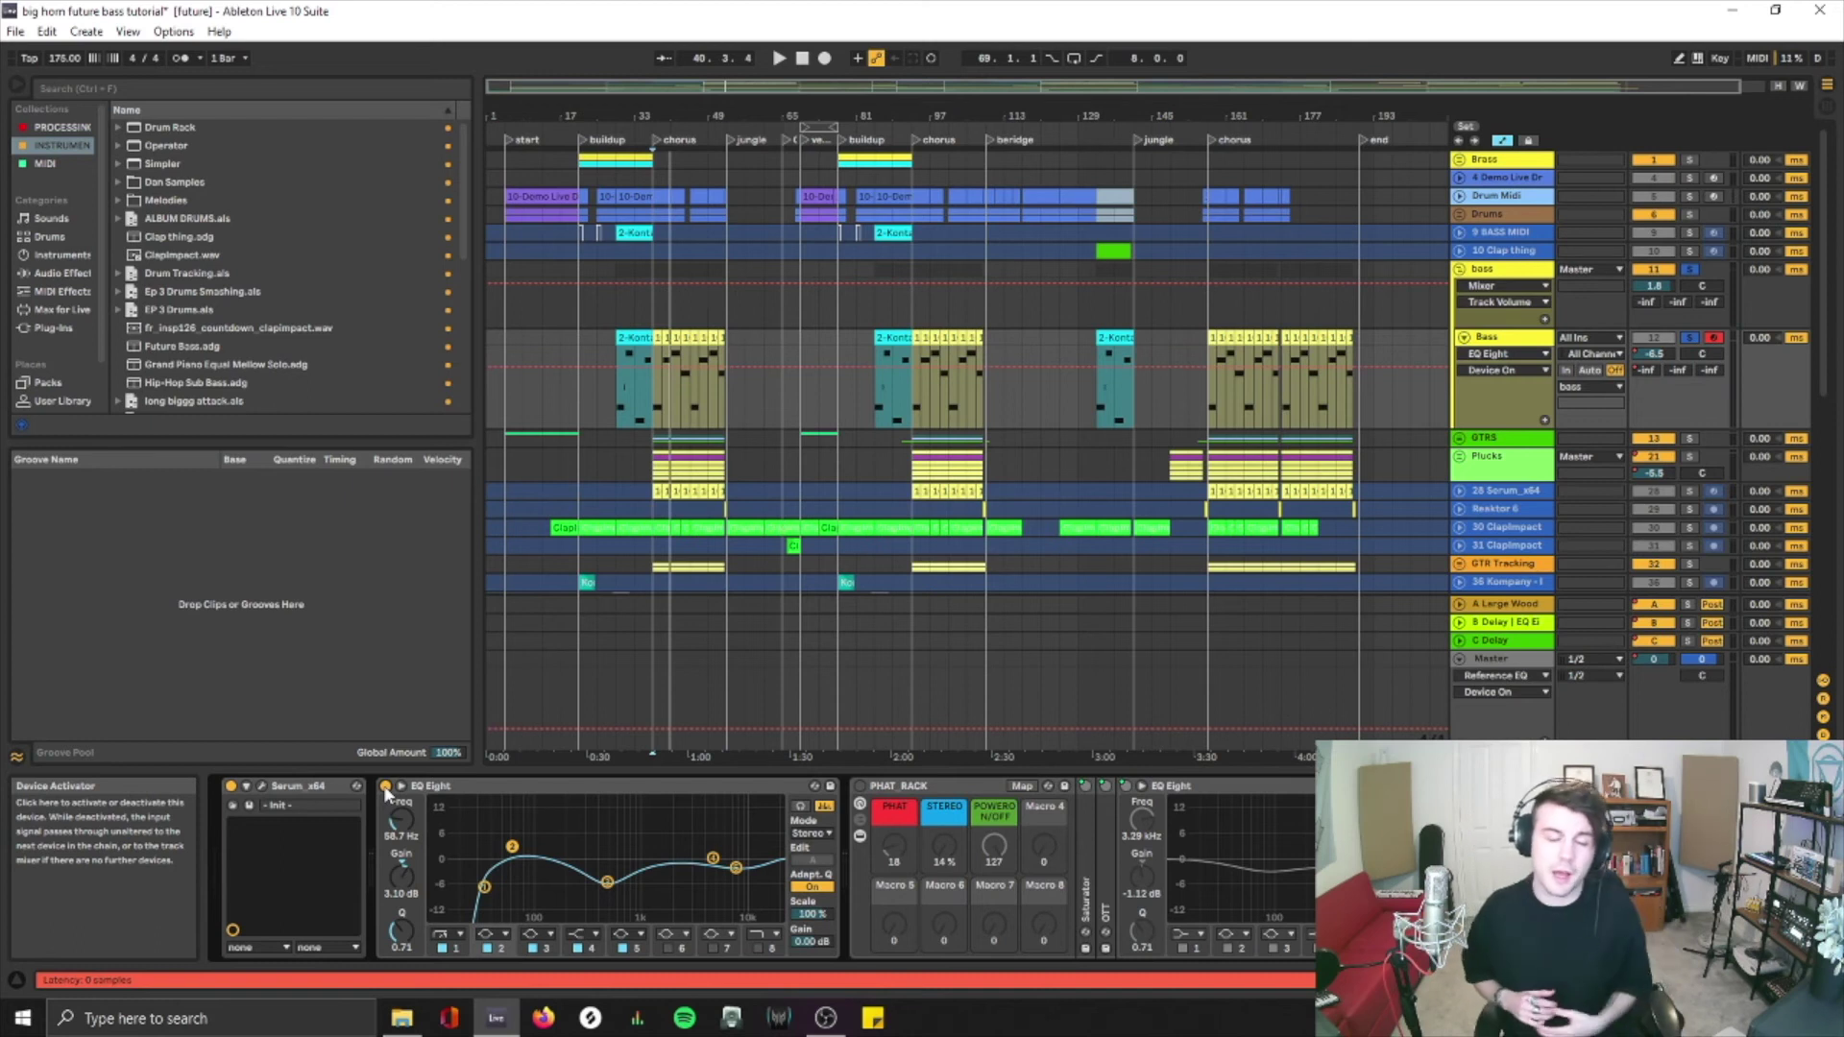
click(943, 805)
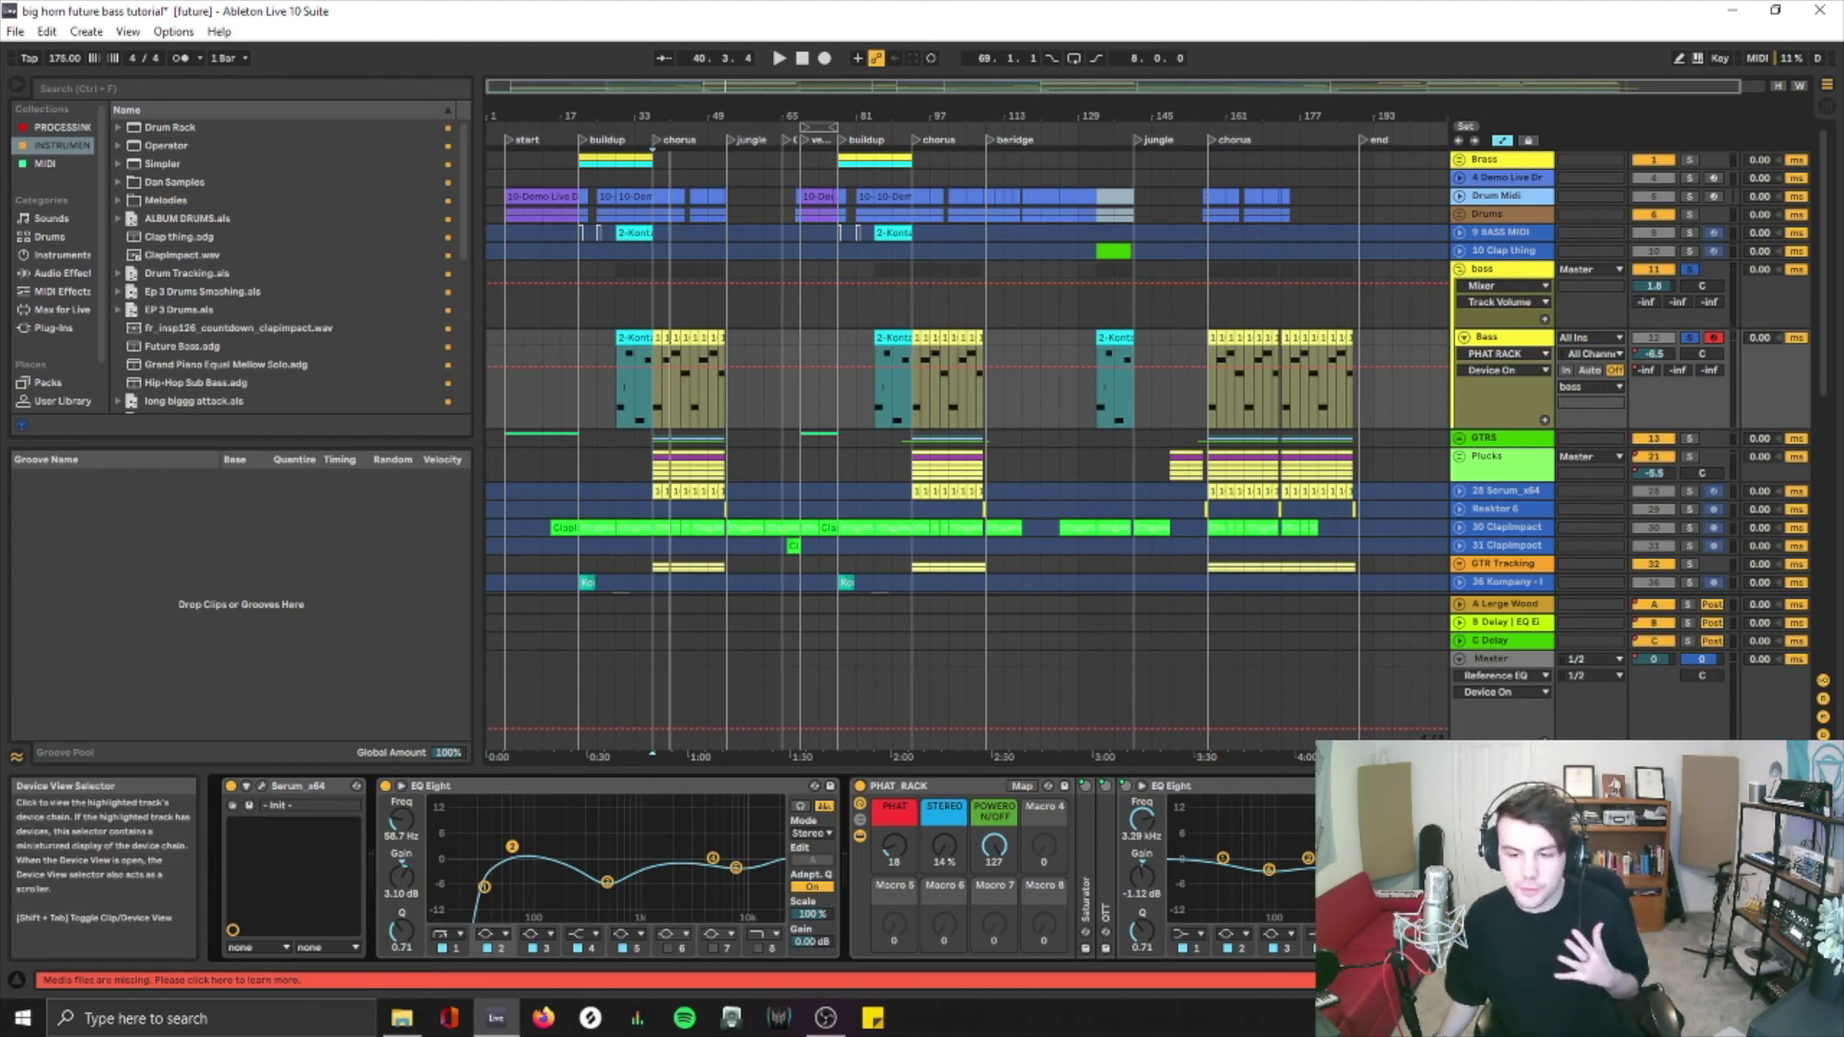
Audition the bass with PHAT_RACK bypassed, re-enable the rack and view the devices further along the Bass chain
scroll(763, 865, right, 5)
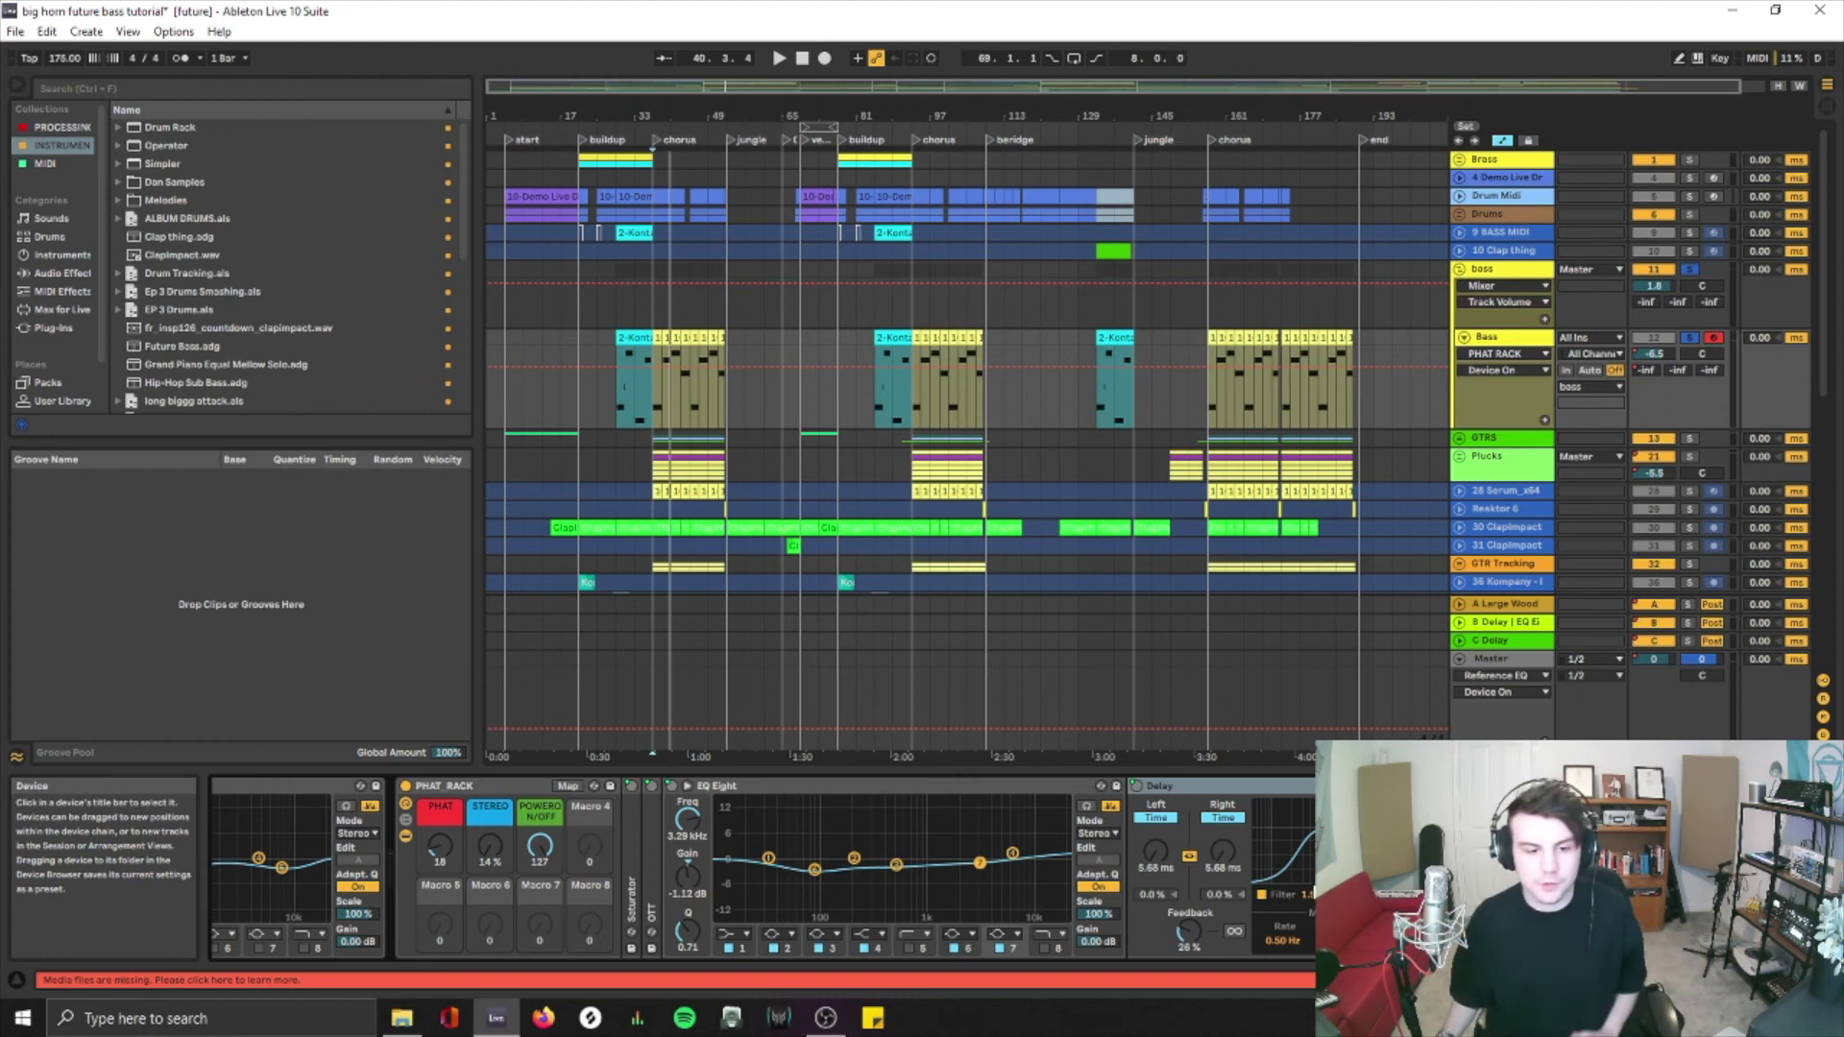
click(406, 787)
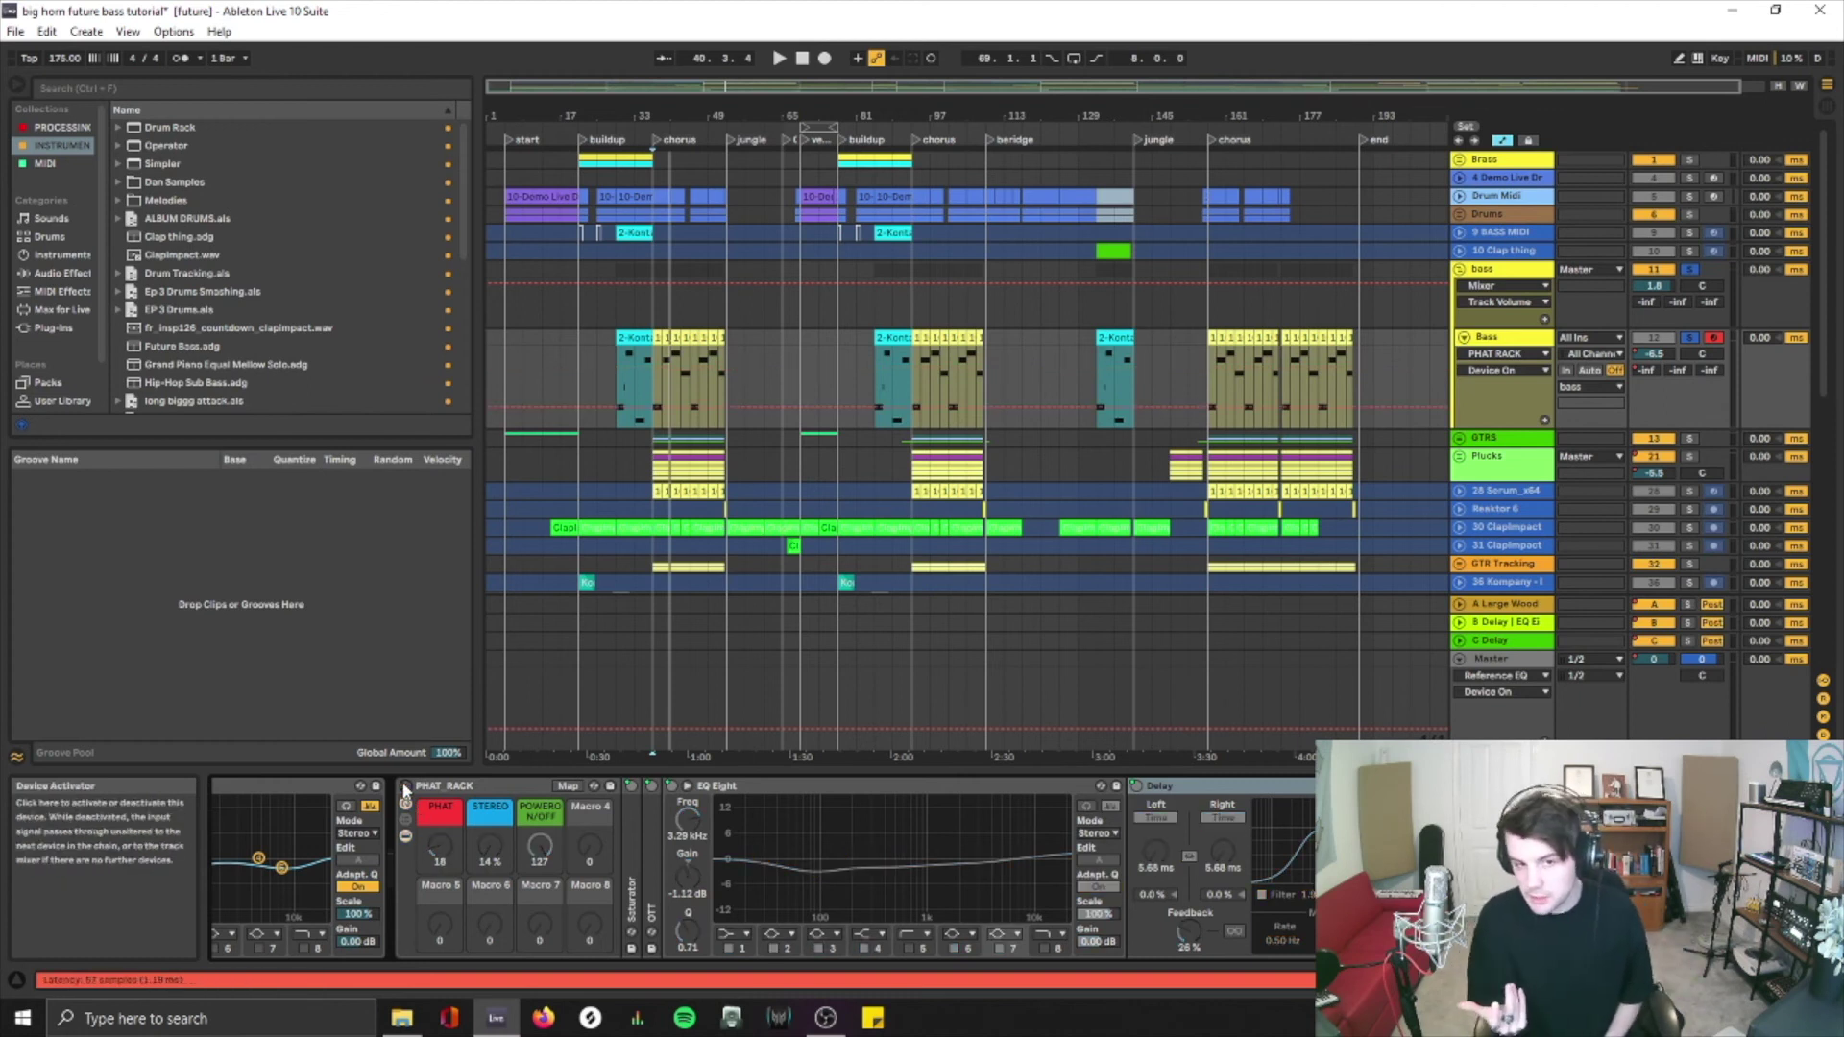
key(space)
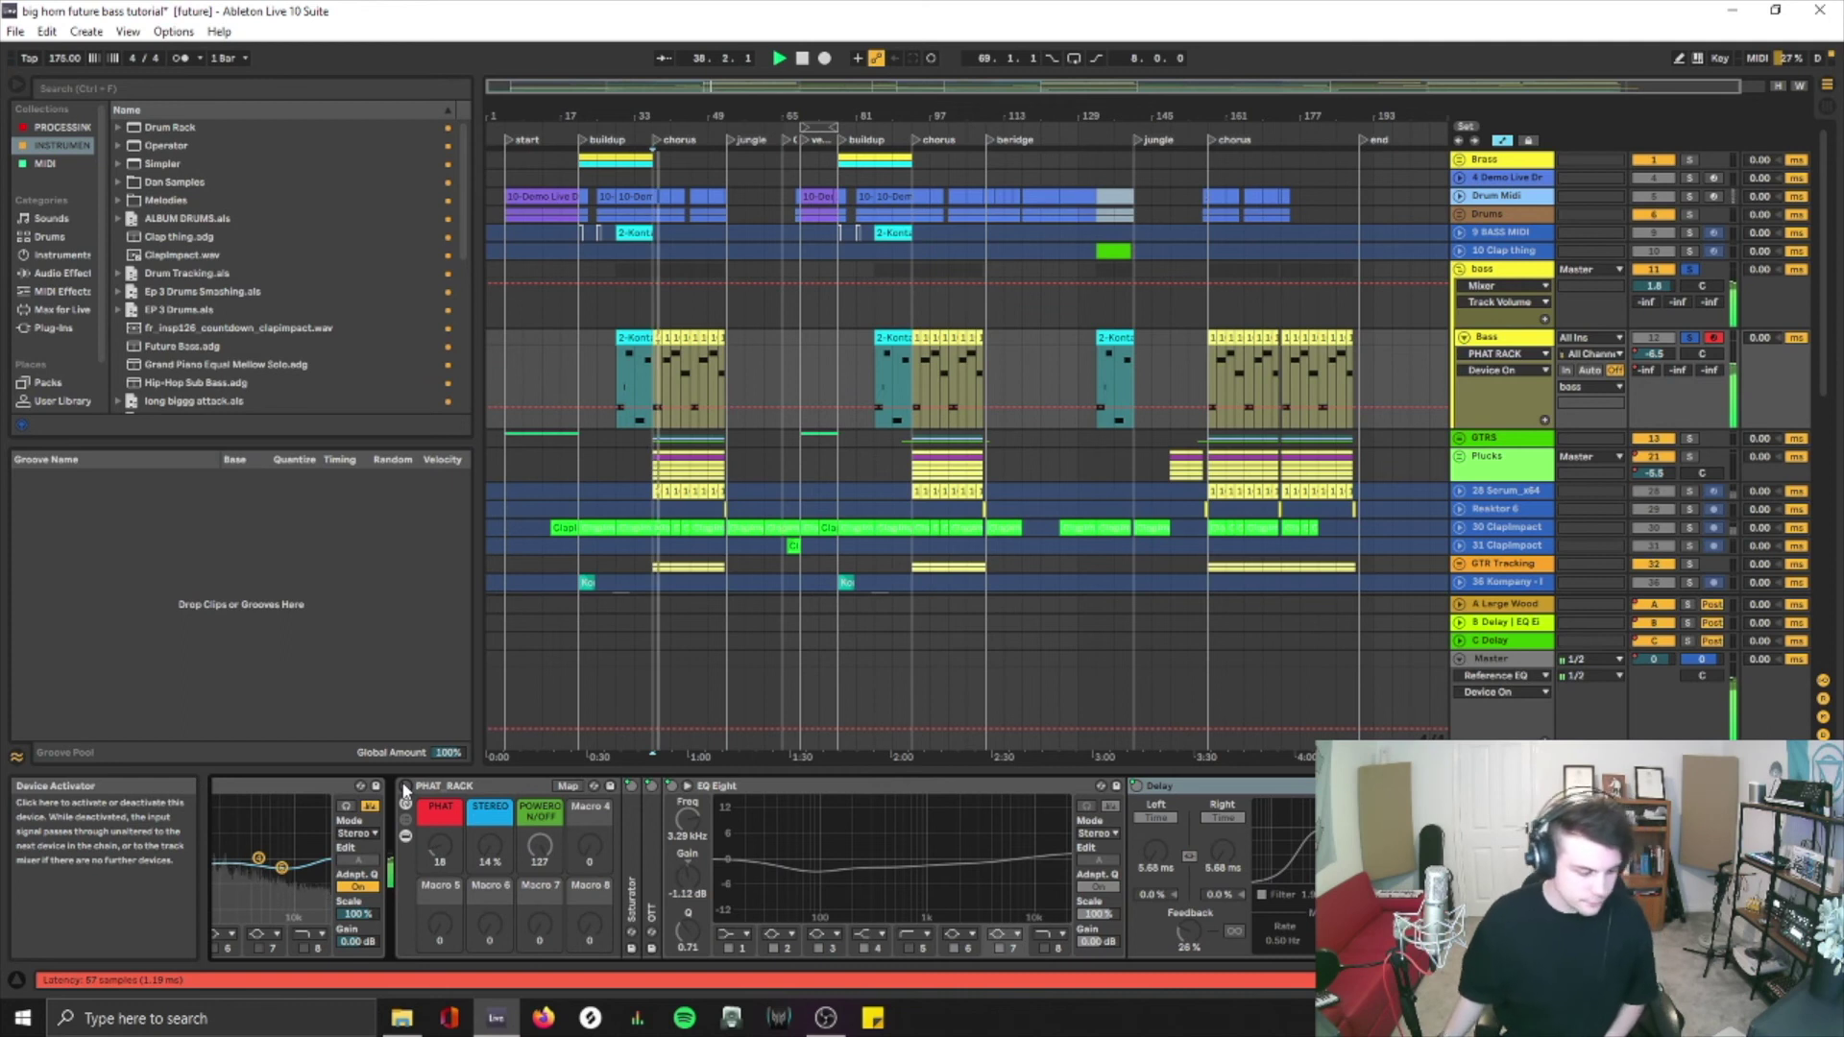
click(405, 788)
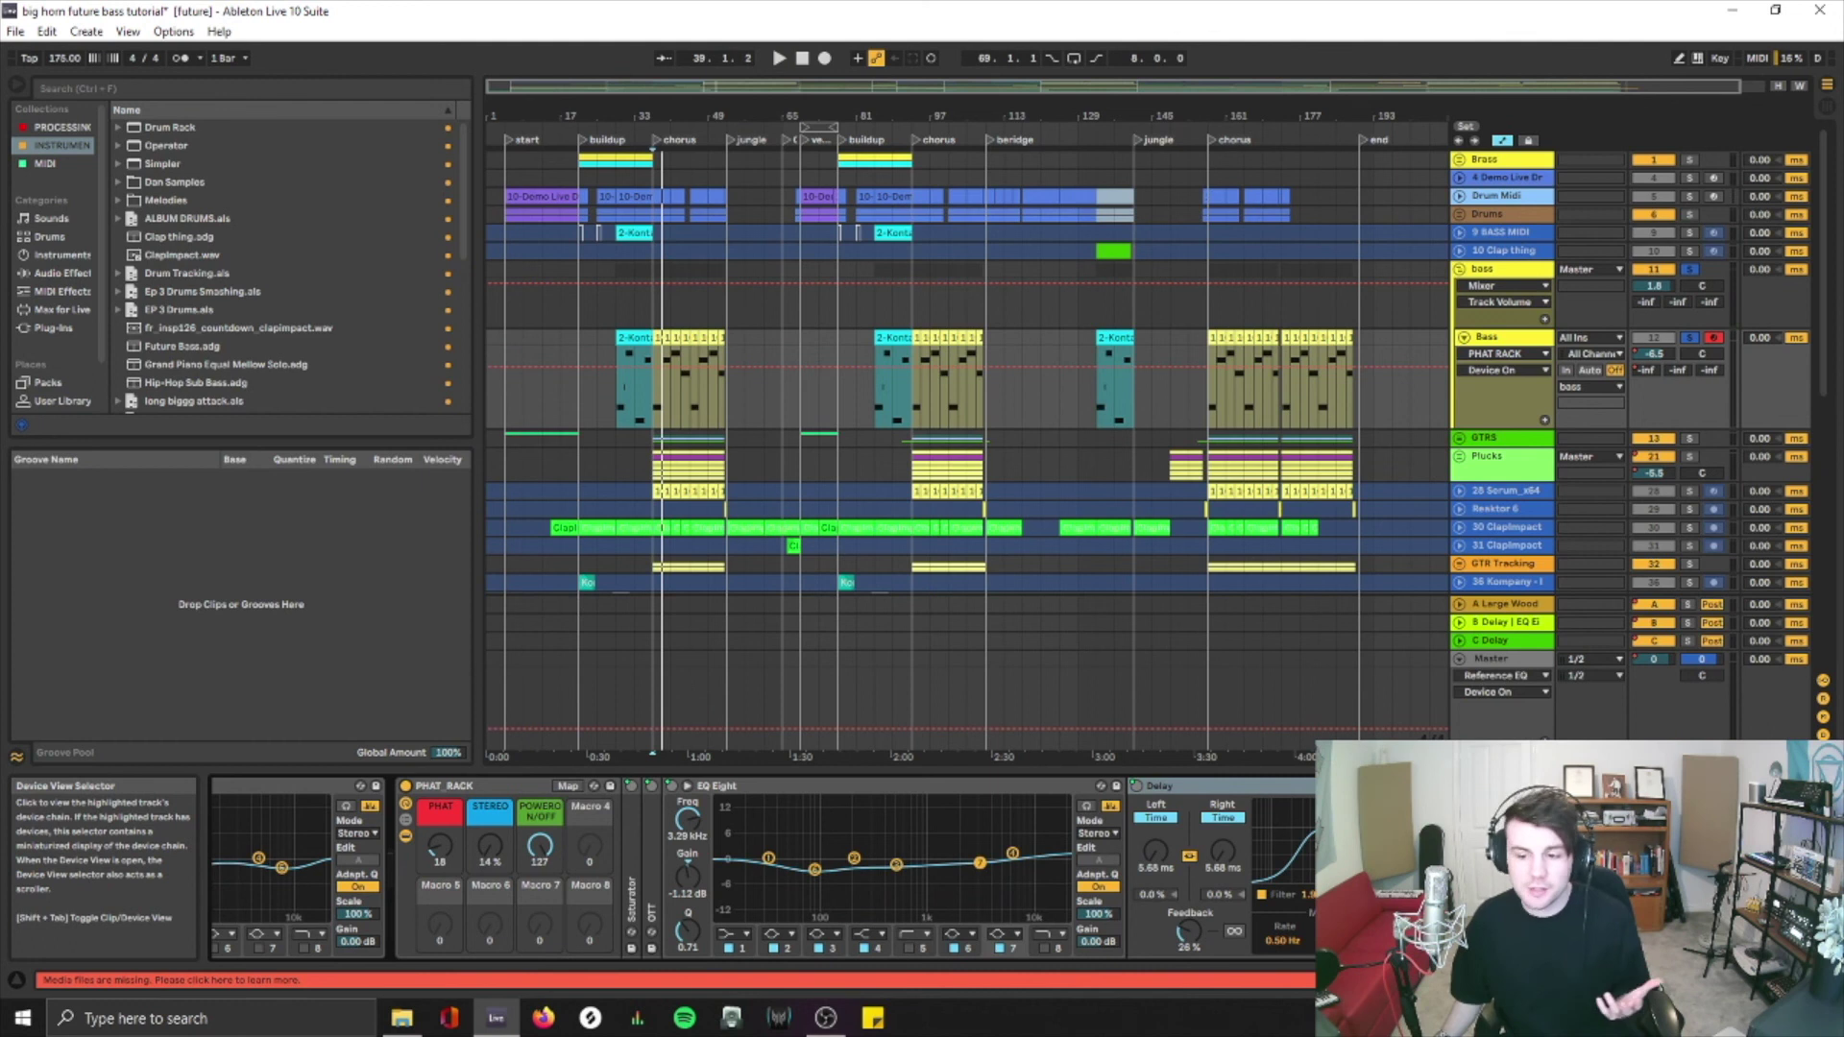
scroll(1101, 893, down, 5)
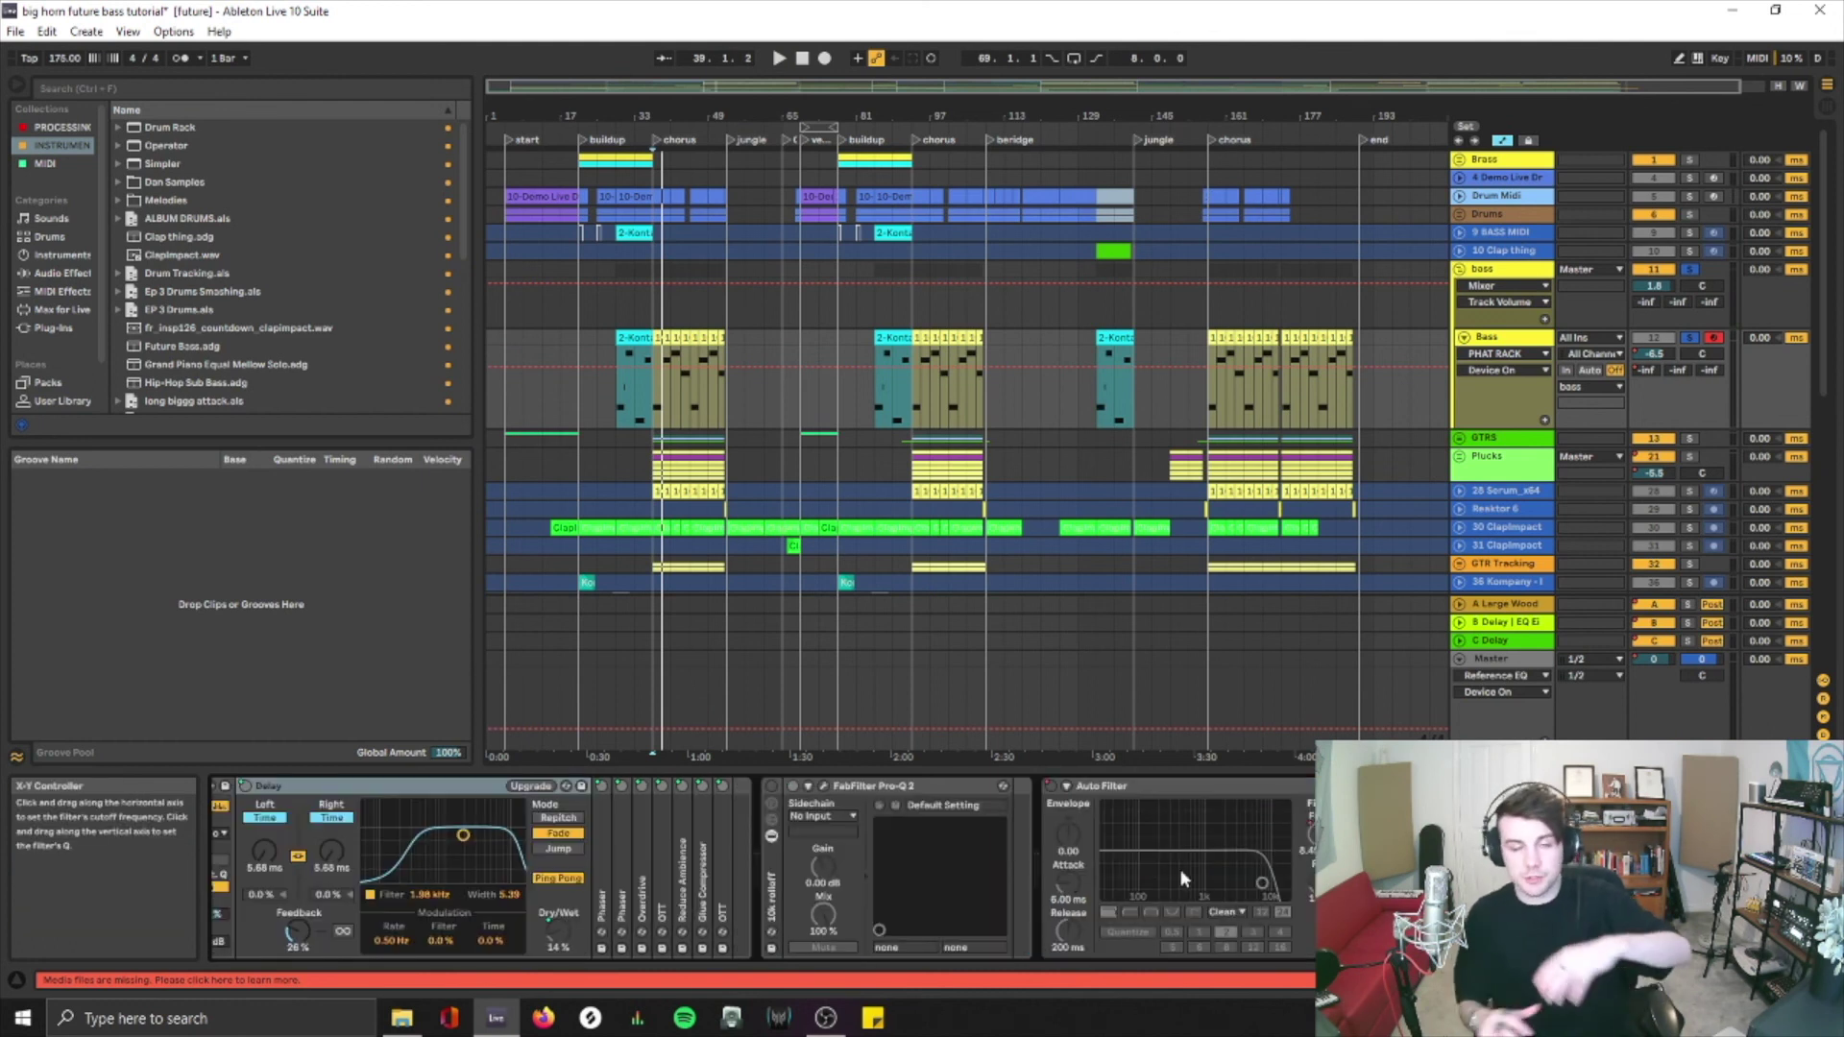